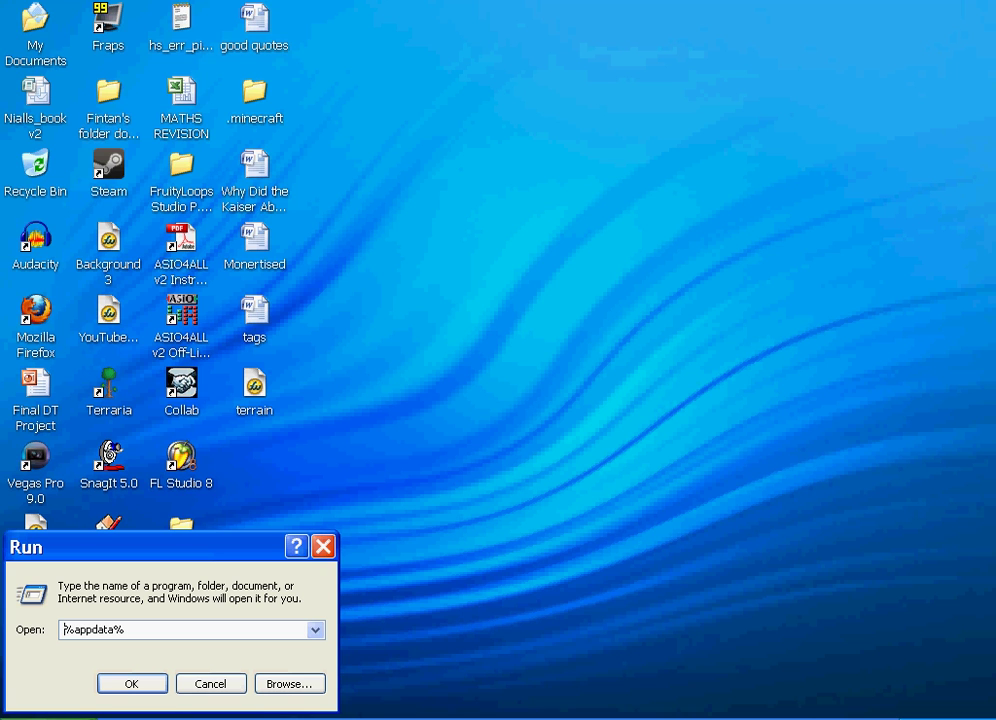
# Go to the %appdata% folder and open the bin folder inside .minecraft.
pyautogui.click(131, 683)
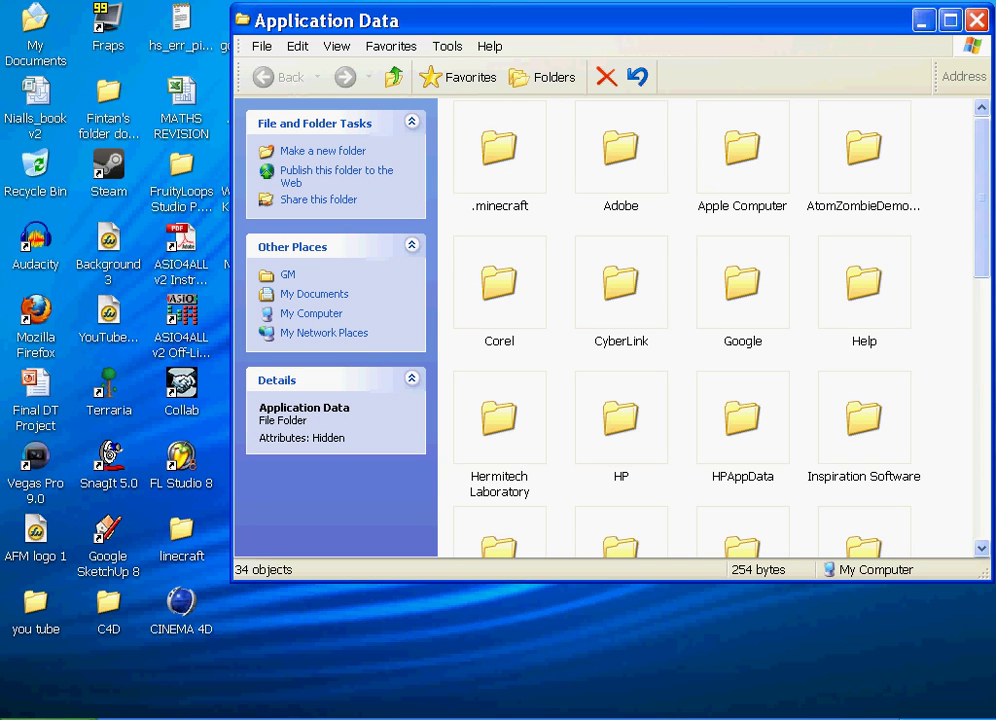
pyautogui.doubleClick(499, 150)
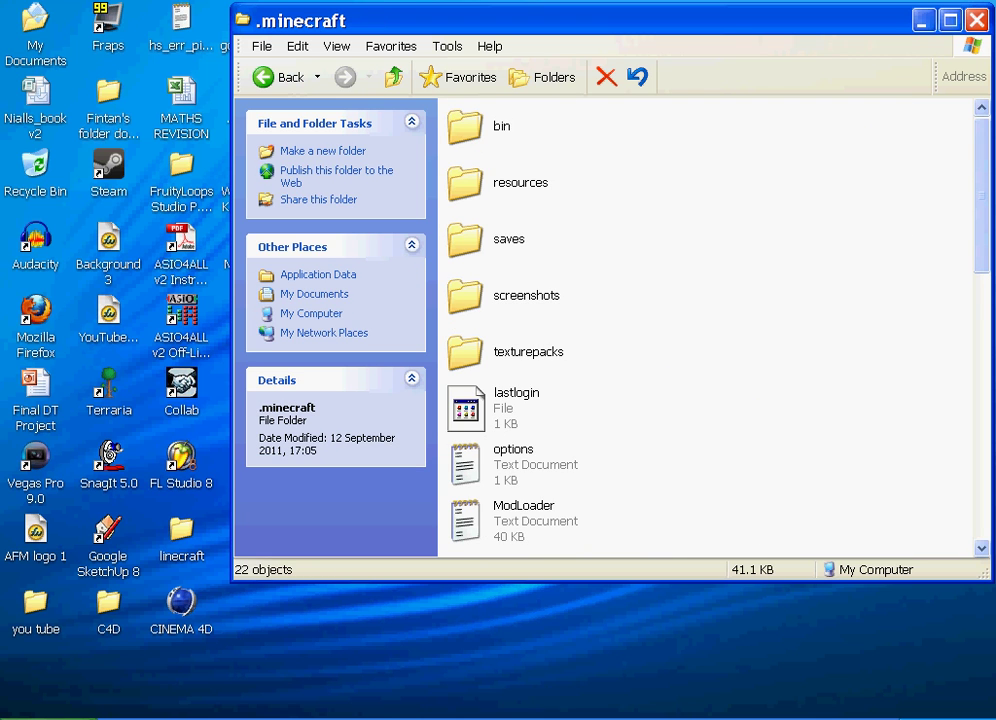
pyautogui.click(499, 127)
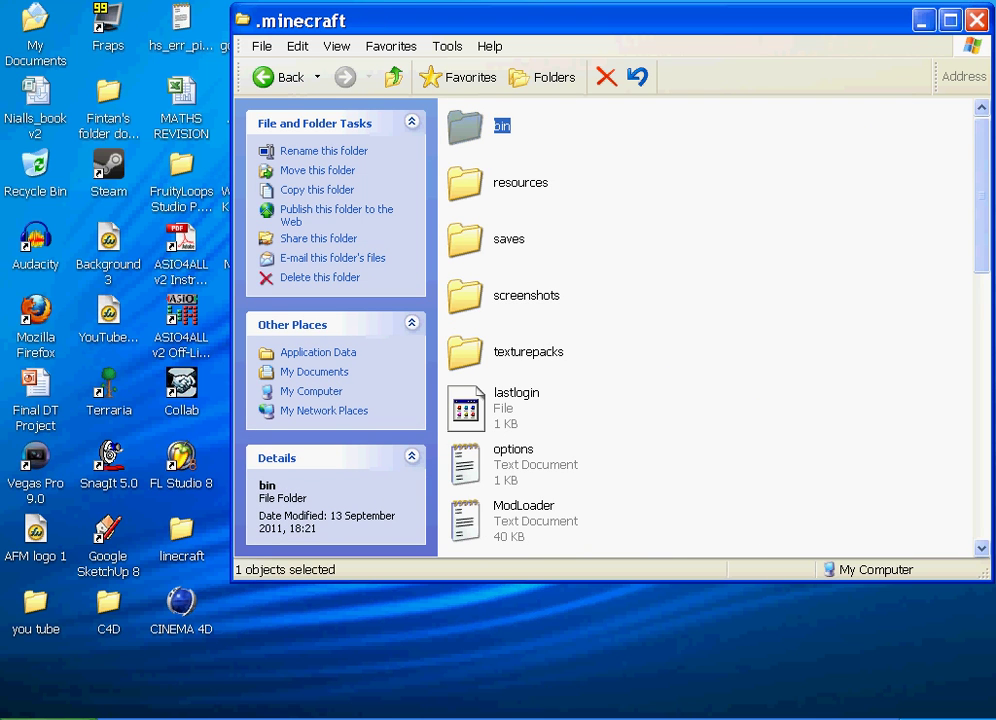
pyautogui.click(520, 183)
pyautogui.press('Down')
pyautogui.press('Down')
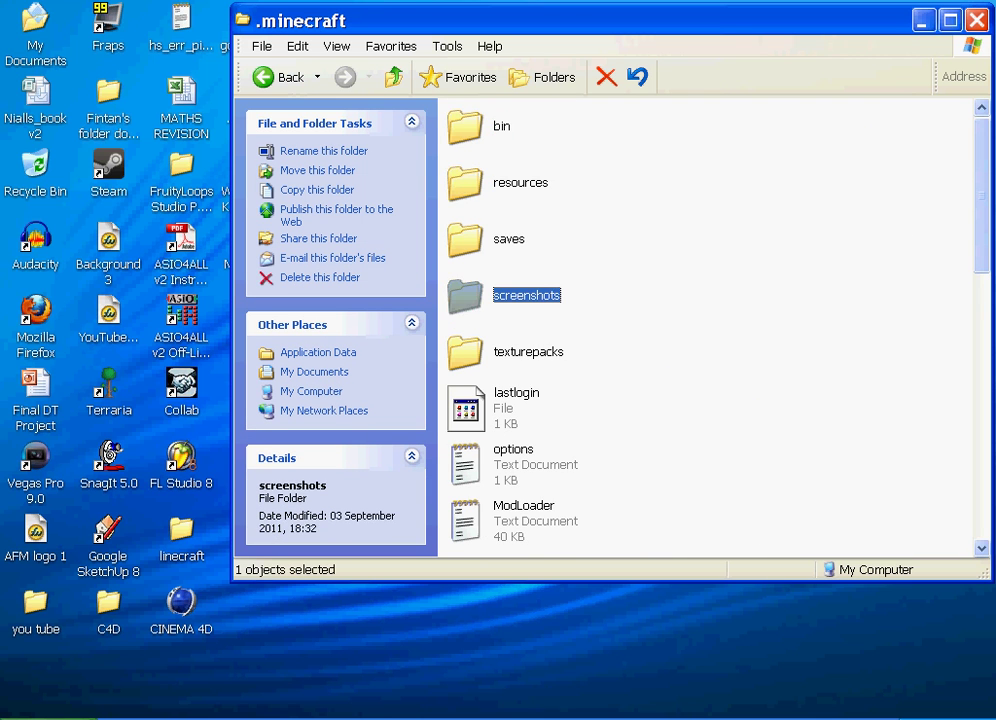
pyautogui.press('Down')
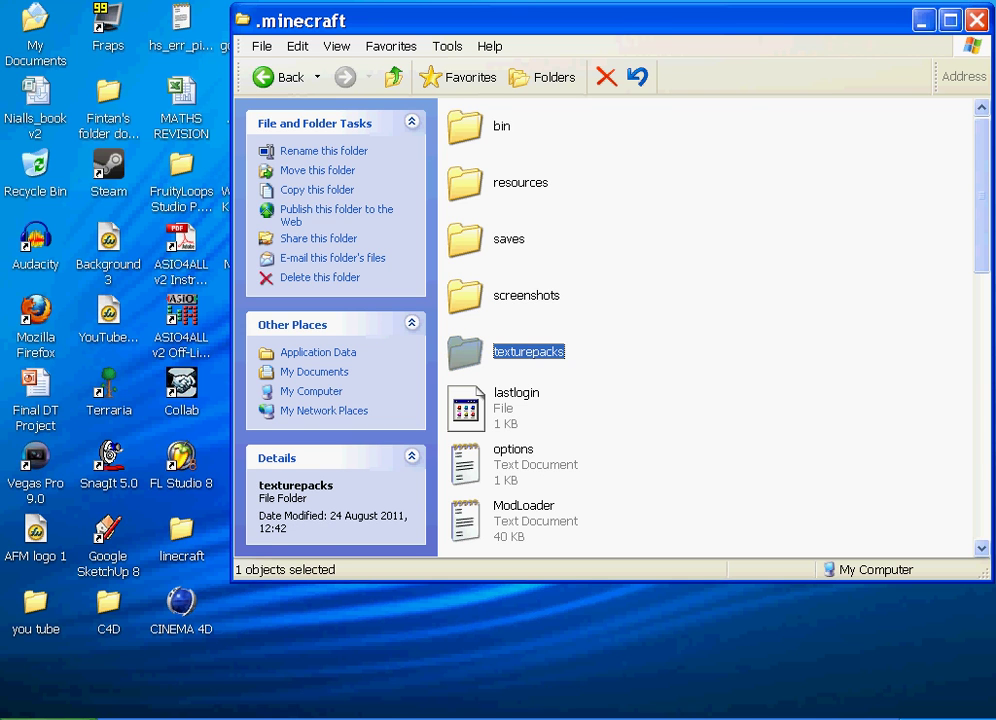
pyautogui.doubleClick(502, 126)
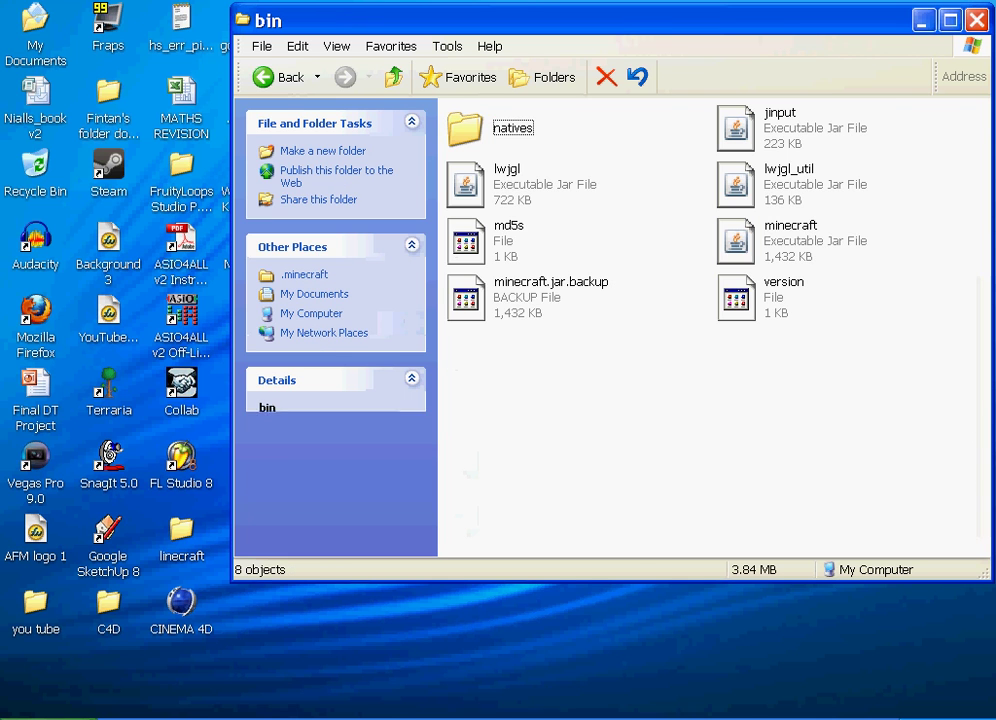
# Open the minecraft jar file with WinRAR archiver and dismiss the licence reminder.
pyautogui.click(800, 244)
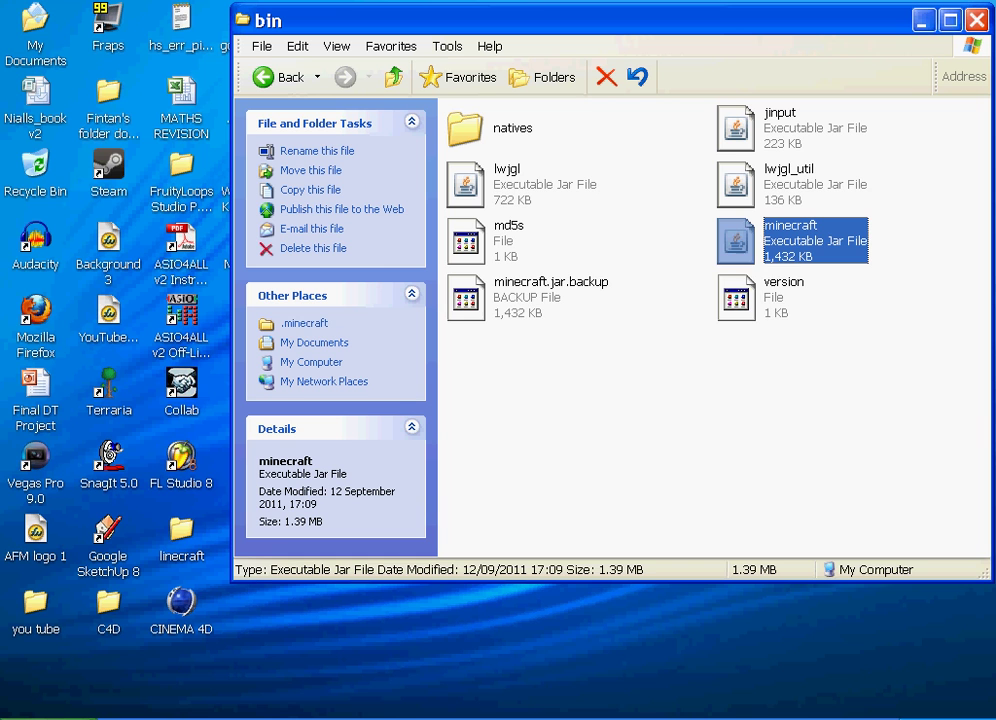
pyautogui.rightClick(800, 253)
pyautogui.moveTo(660, 283)
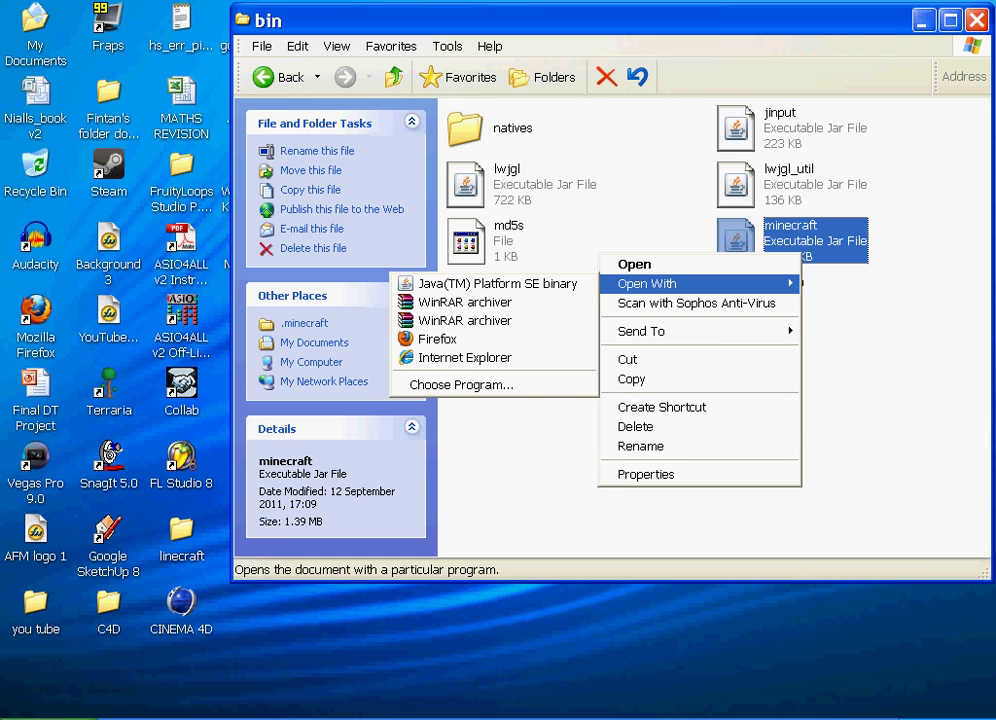
pyautogui.click(464, 301)
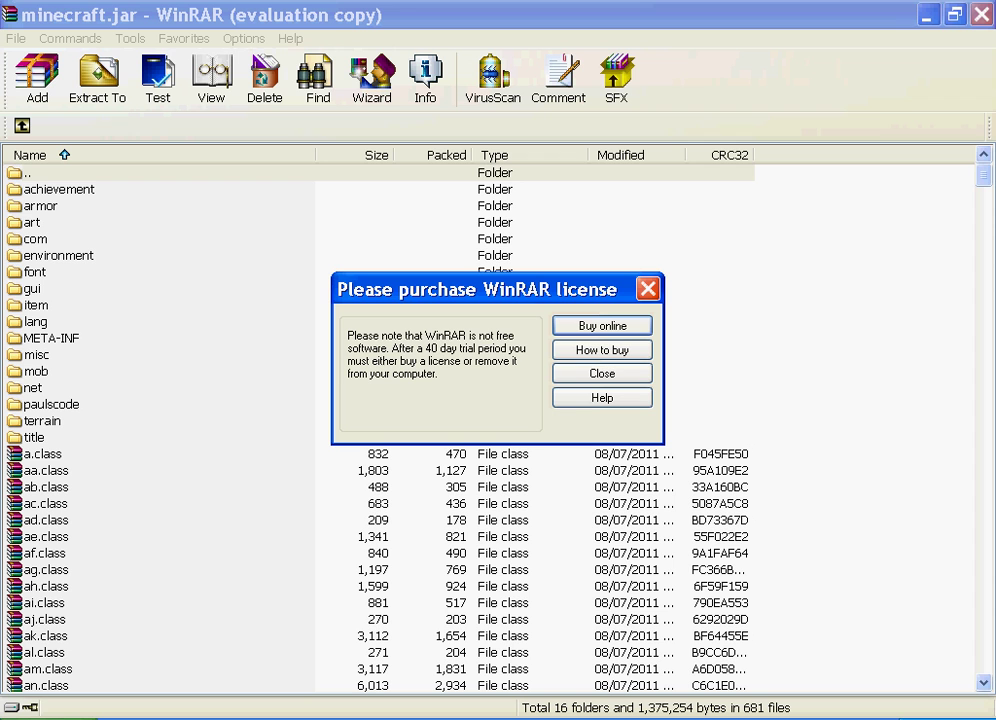
pyautogui.click(648, 289)
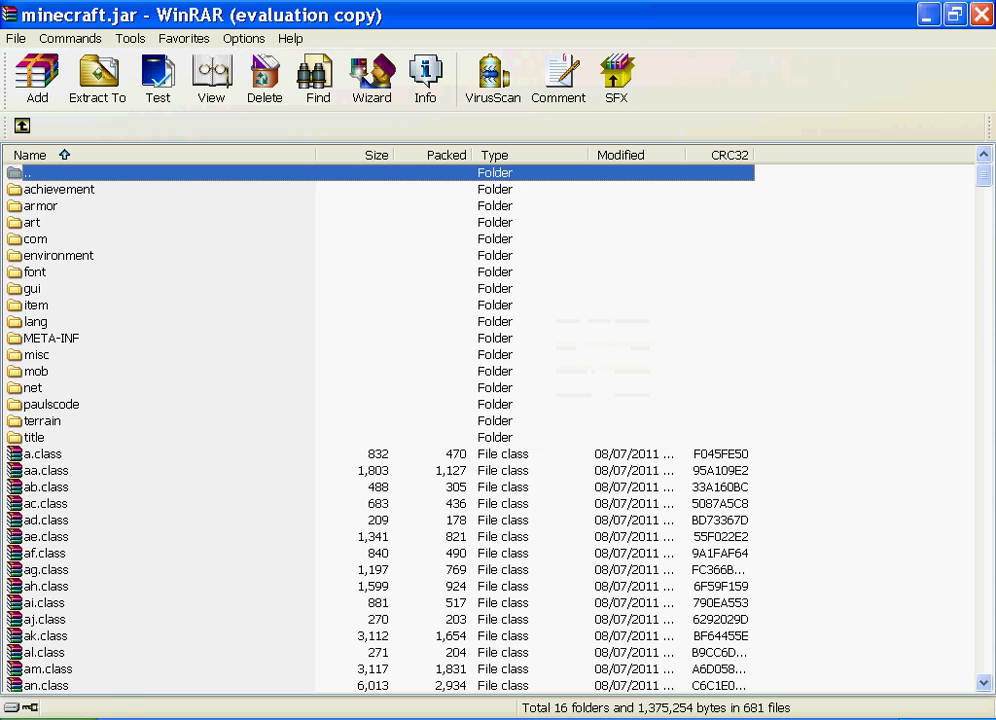
# Find terrain.png among the class files of minecraft.jar and open it for editing.
pyautogui.click(58, 256)
pyautogui.click(36, 272)
pyautogui.click(52, 338)
pyautogui.click(46, 504)
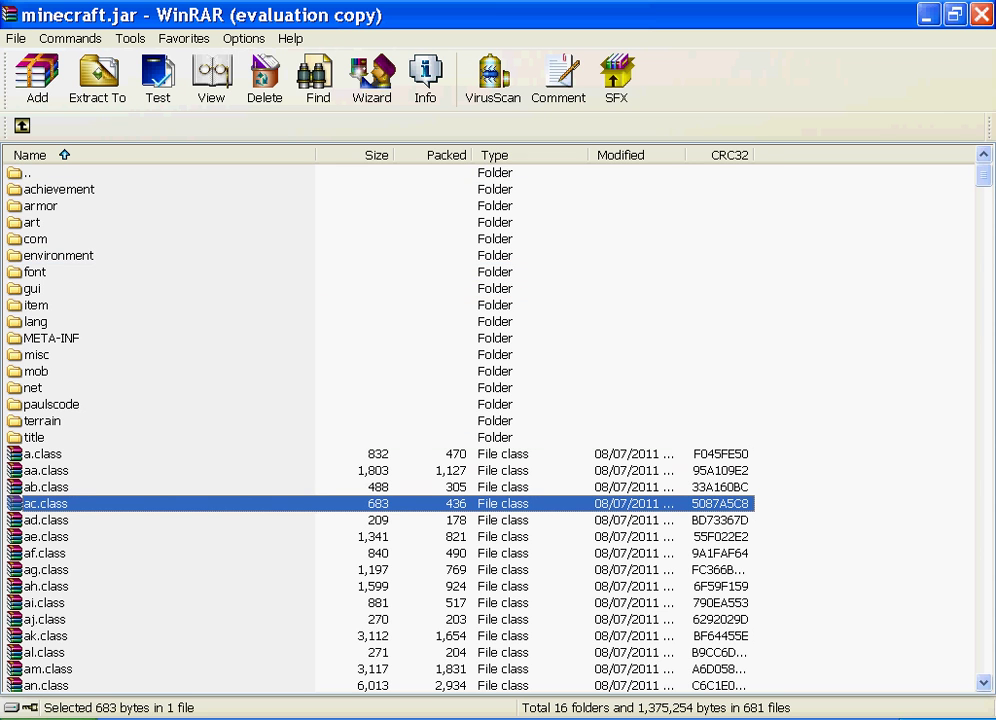
pyautogui.moveTo(984, 175); pyautogui.dragTo(984, 567)
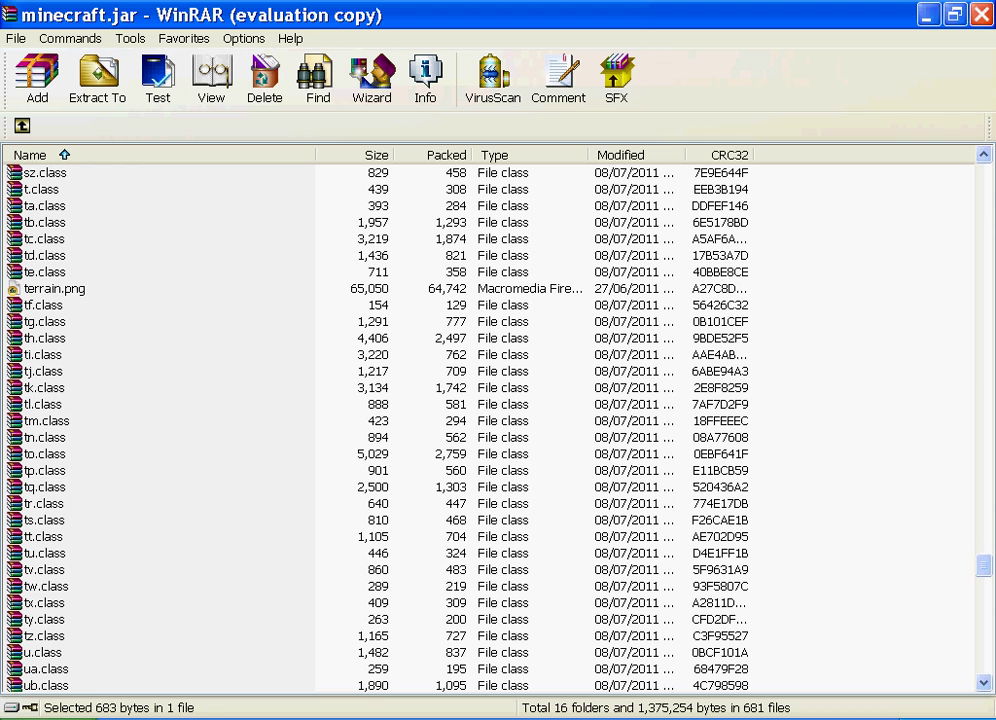
pyautogui.click(54, 289)
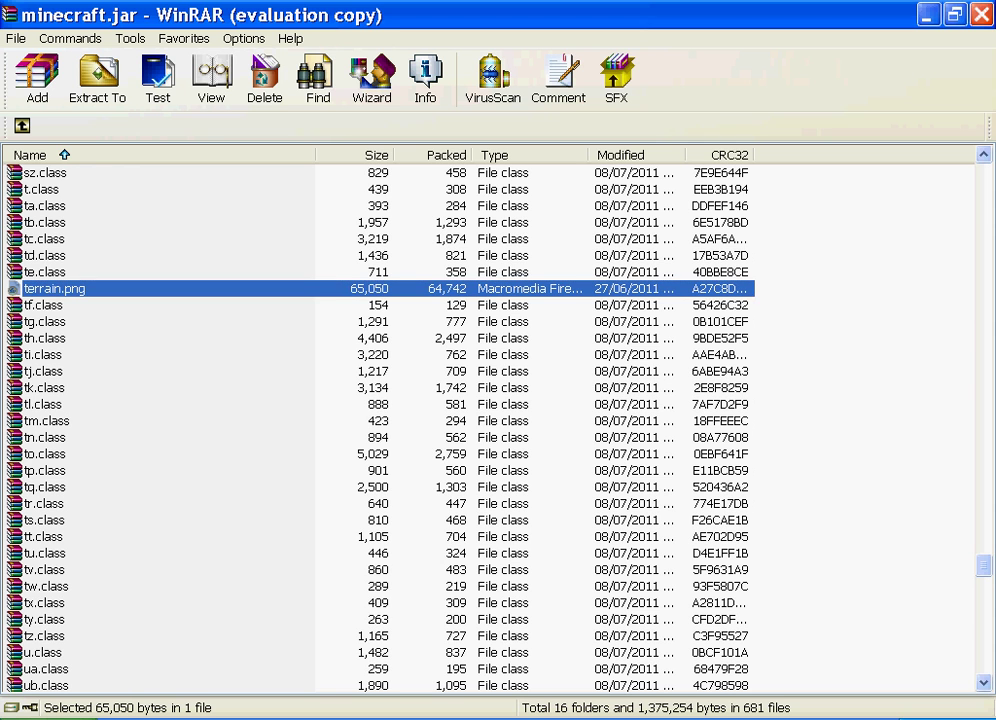
pyautogui.doubleClick(54, 289)
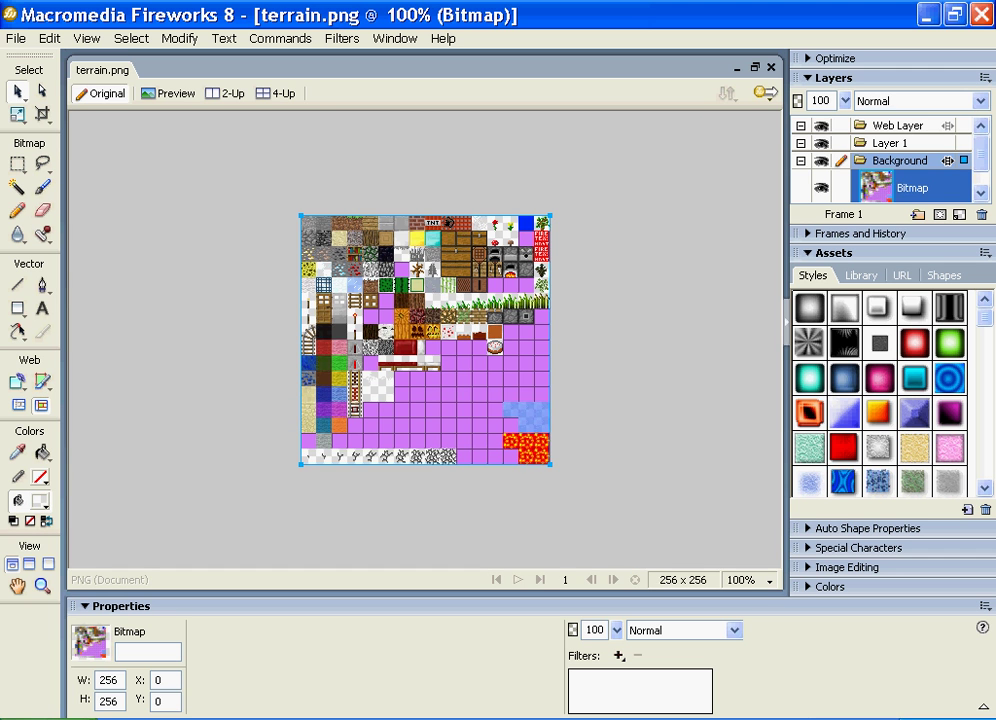
# Examine the terrain image at several zoom levels, ending at 800% on the red bed textures.
pyautogui.click(741, 580)
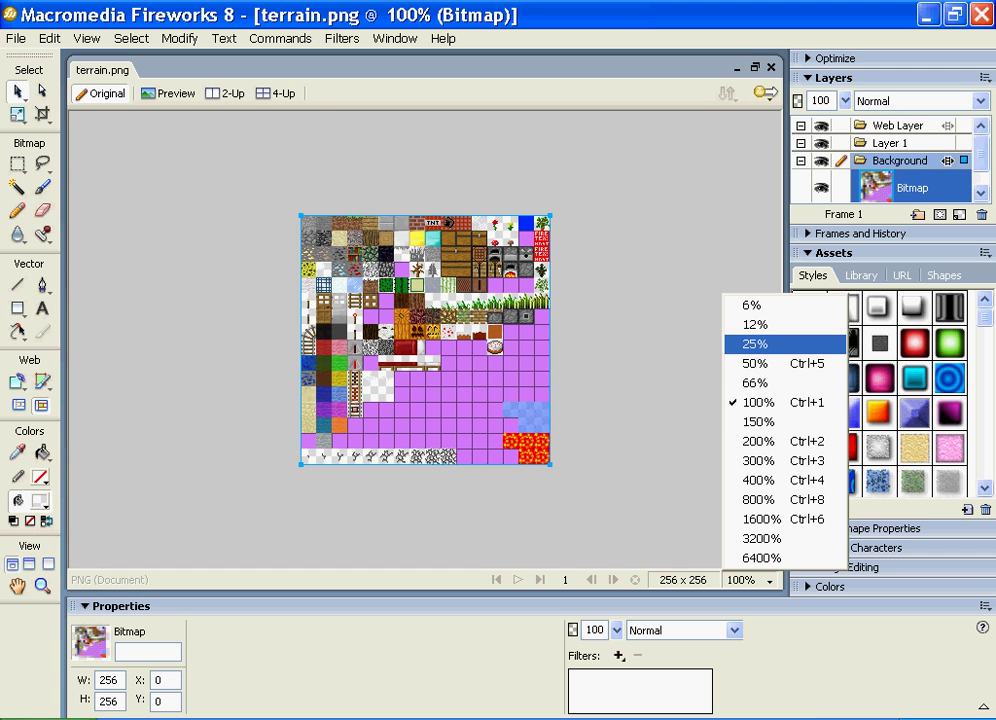
pyautogui.click(751, 347)
pyautogui.click(741, 580)
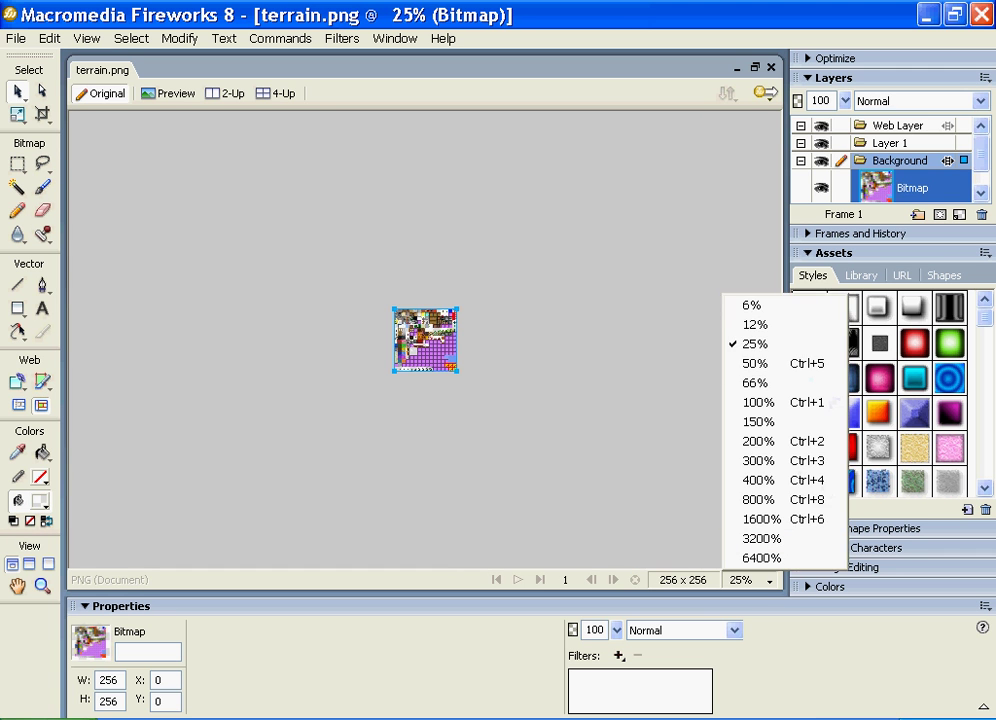
pyautogui.click(751, 304)
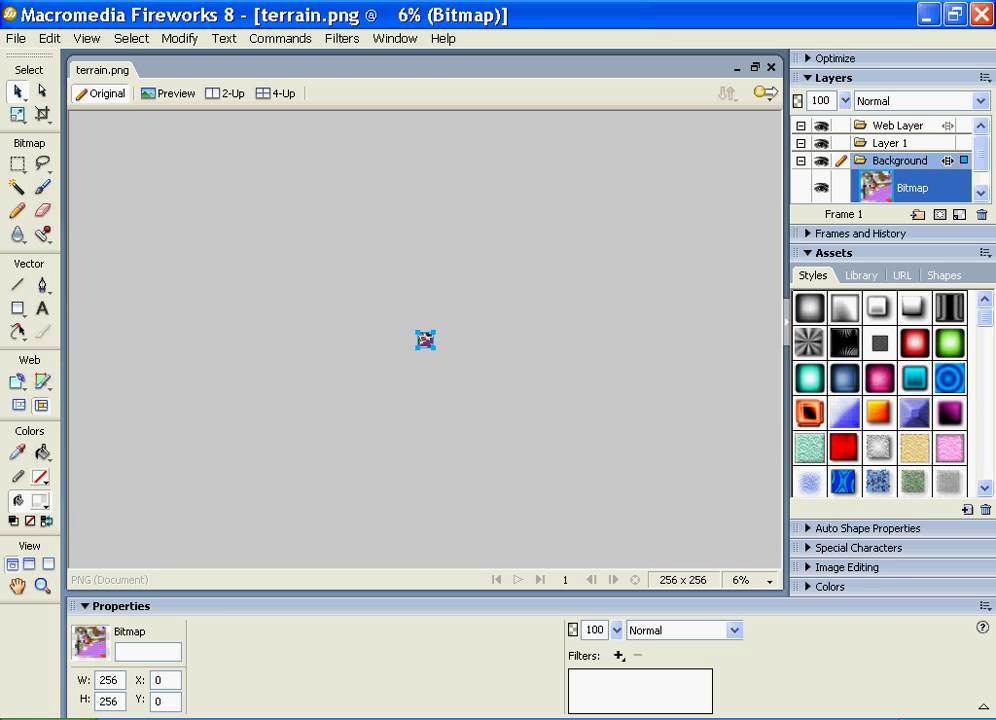
pyautogui.click(741, 580)
pyautogui.click(751, 518)
pyautogui.moveTo(416, 560)
pyautogui.mouseDown()
pyautogui.moveTo(196, 560)
pyautogui.moveTo(434, 560)
pyautogui.mouseUp()
pyautogui.press('Left')
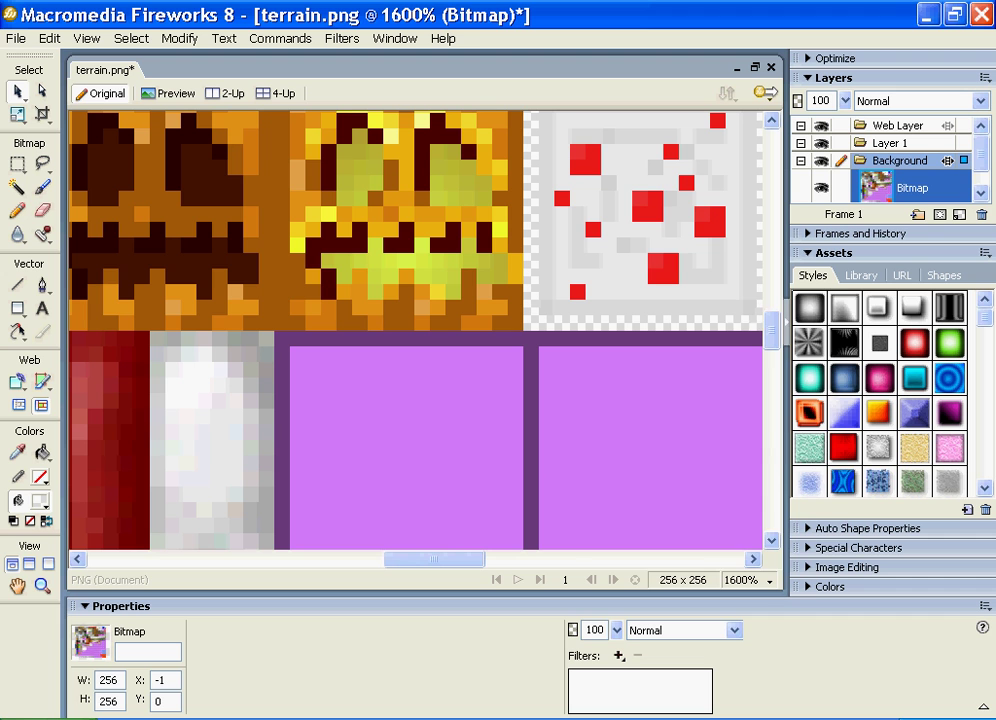
pyautogui.click(741, 580)
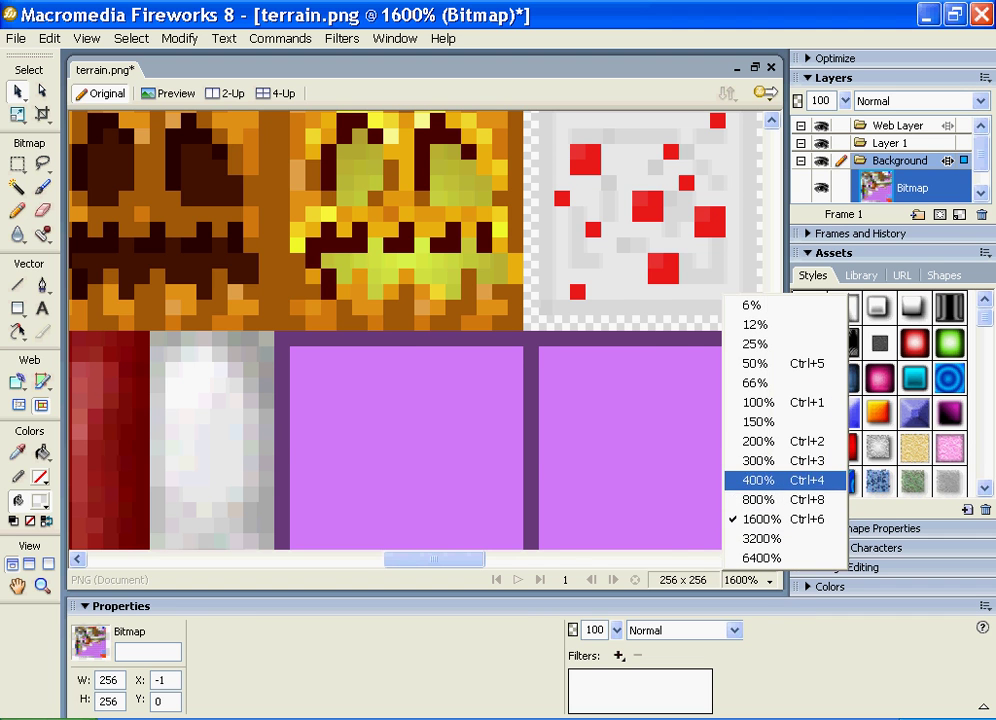
pyautogui.click(758, 499)
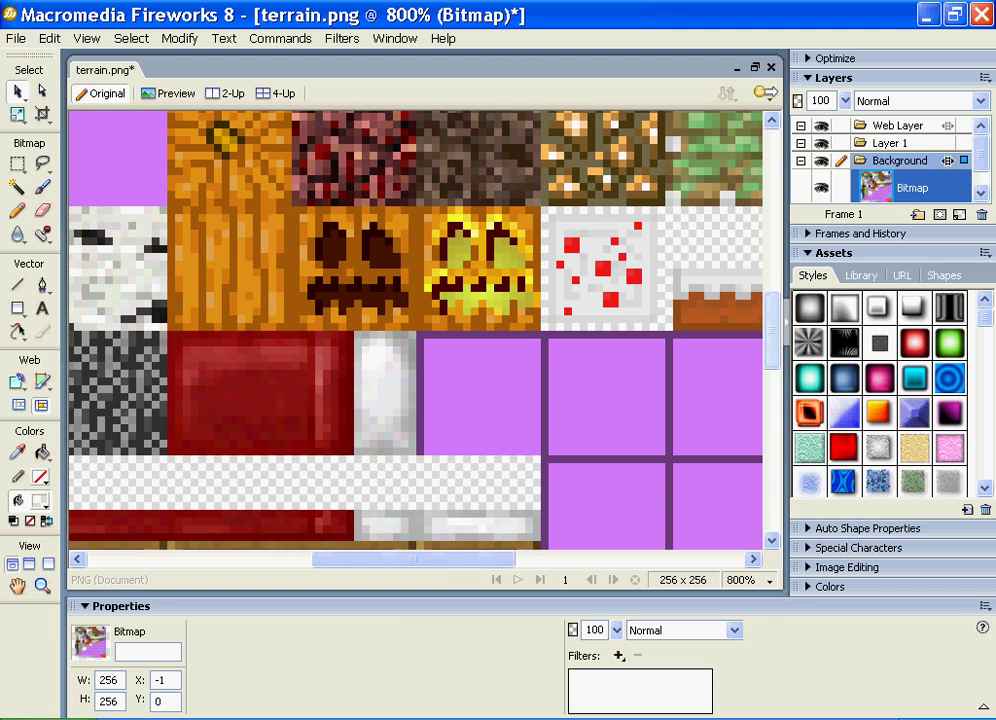
pyautogui.scroll(-3, 416, 330)
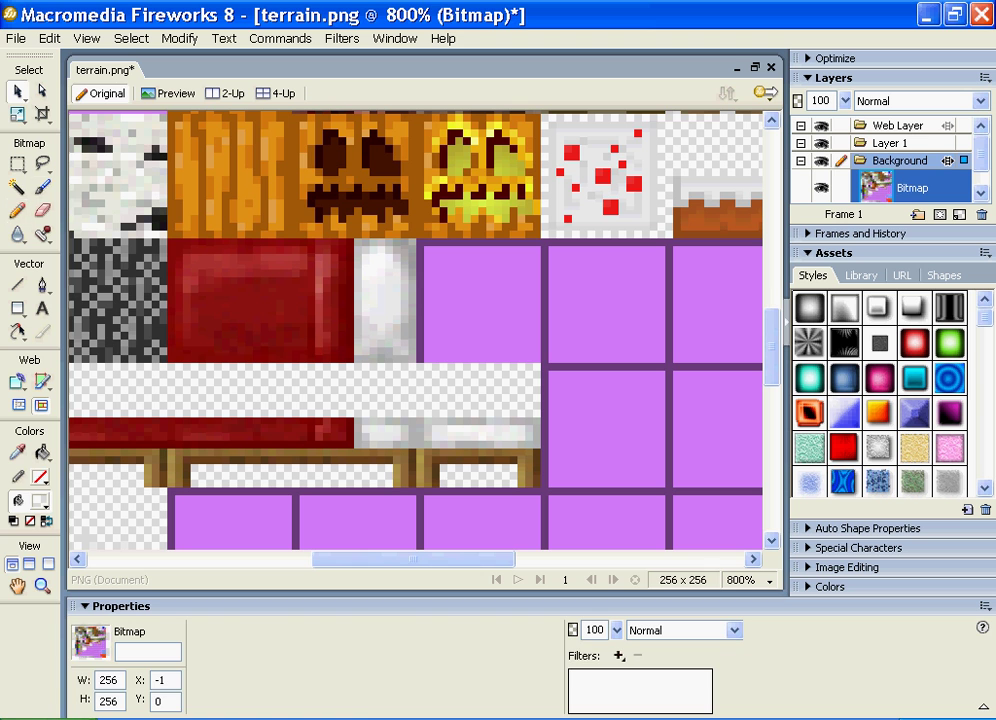
# Paint the centre of the bed's white pillow bright green (#00FF00) with the Pencil tool.
pyautogui.click(42, 187)
pyautogui.click(17, 211)
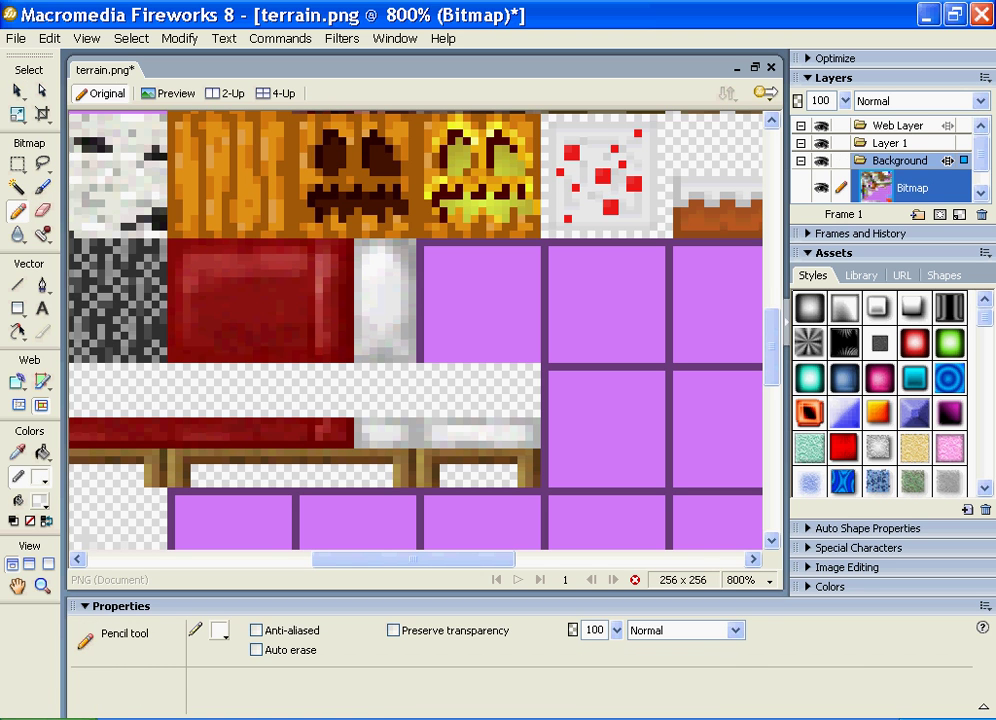
pyautogui.click(40, 477)
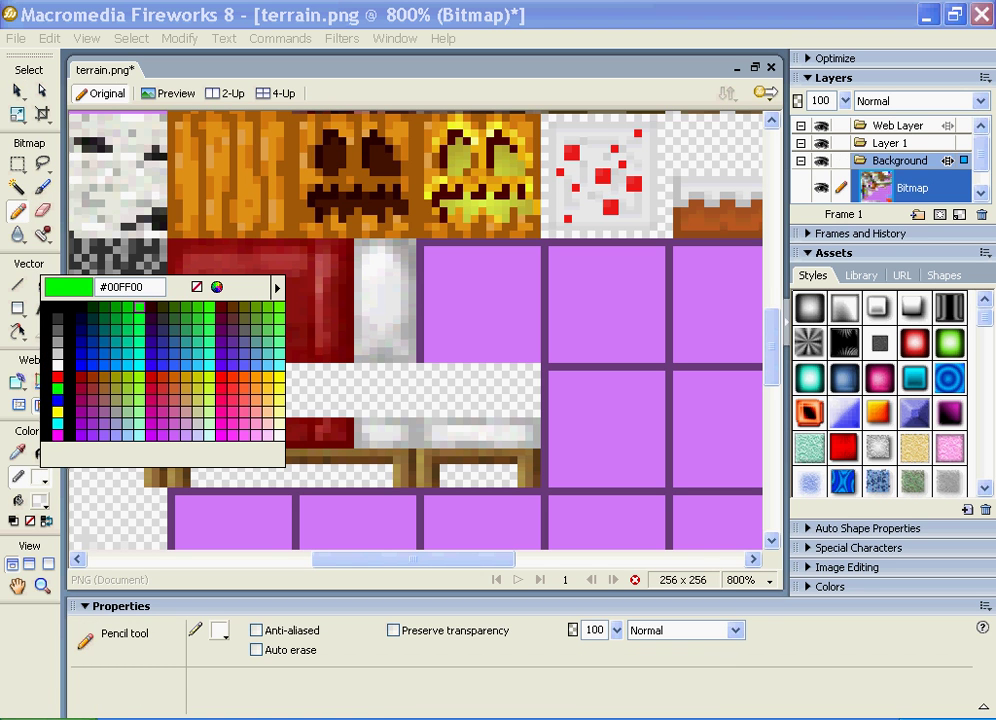
pyautogui.click(58, 389)
pyautogui.moveTo(366, 260)
pyautogui.mouseDown()
pyautogui.moveTo(390, 260)
pyautogui.moveTo(398, 315)
pyautogui.moveTo(372, 326)
pyautogui.moveTo(366, 264)
pyautogui.moveTo(389, 312)
pyautogui.moveTo(389, 281)
pyautogui.moveTo(373, 300)
pyautogui.mouseUp()
# Add slightly darker green pixels around the pillow's upper and lower edges, undoing one misplaced stroke.
pyautogui.click(40, 477)
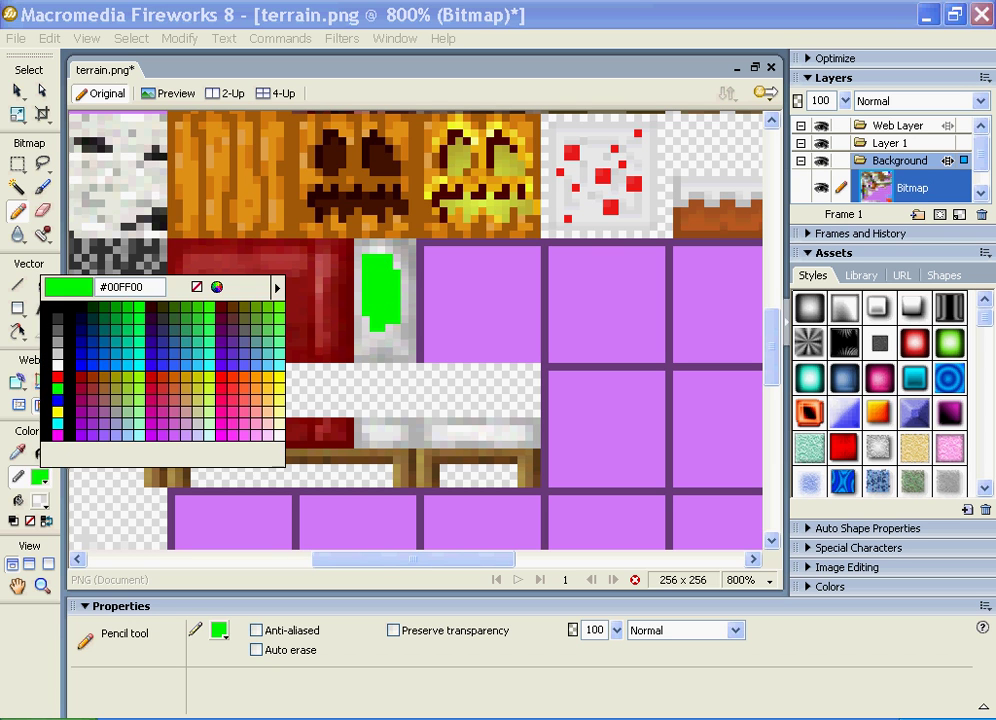
pyautogui.click(128, 319)
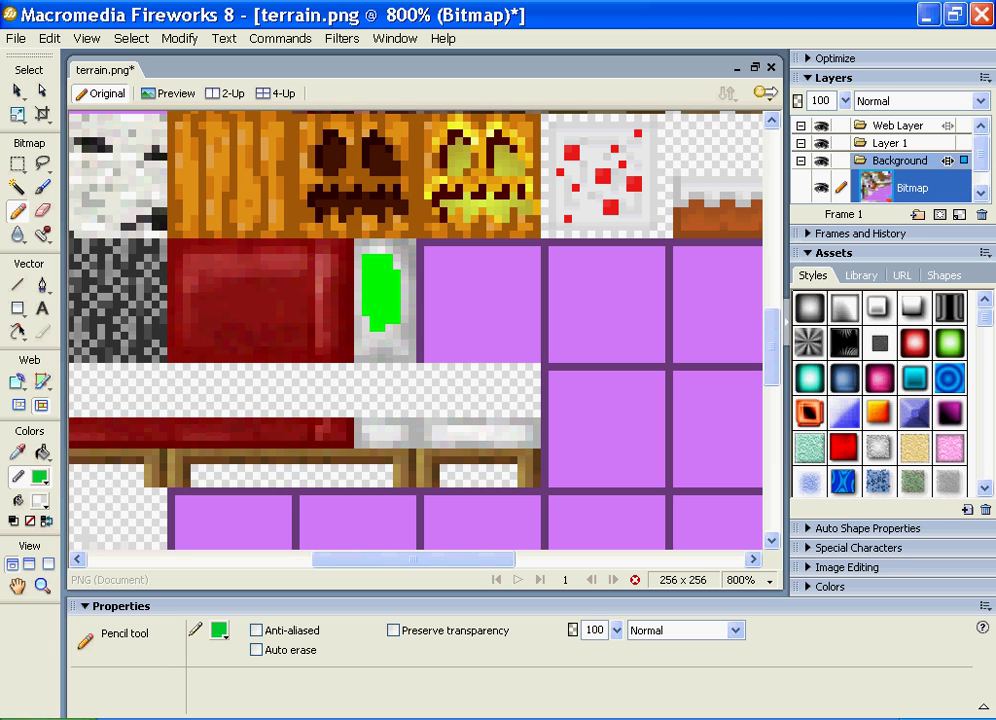
pyautogui.moveTo(405, 274); pyautogui.dragTo(397, 250)
pyautogui.click(365, 242)
pyautogui.click(381, 351)
pyautogui.click(389, 351)
pyautogui.moveTo(381, 358); pyautogui.dragTo(397, 359)
pyautogui.hotkey('ctrl', 'z')
pyautogui.moveTo(397, 359)
pyautogui.mouseDown()
pyautogui.moveTo(358, 359)
pyautogui.moveTo(358, 266)
pyautogui.mouseUp()
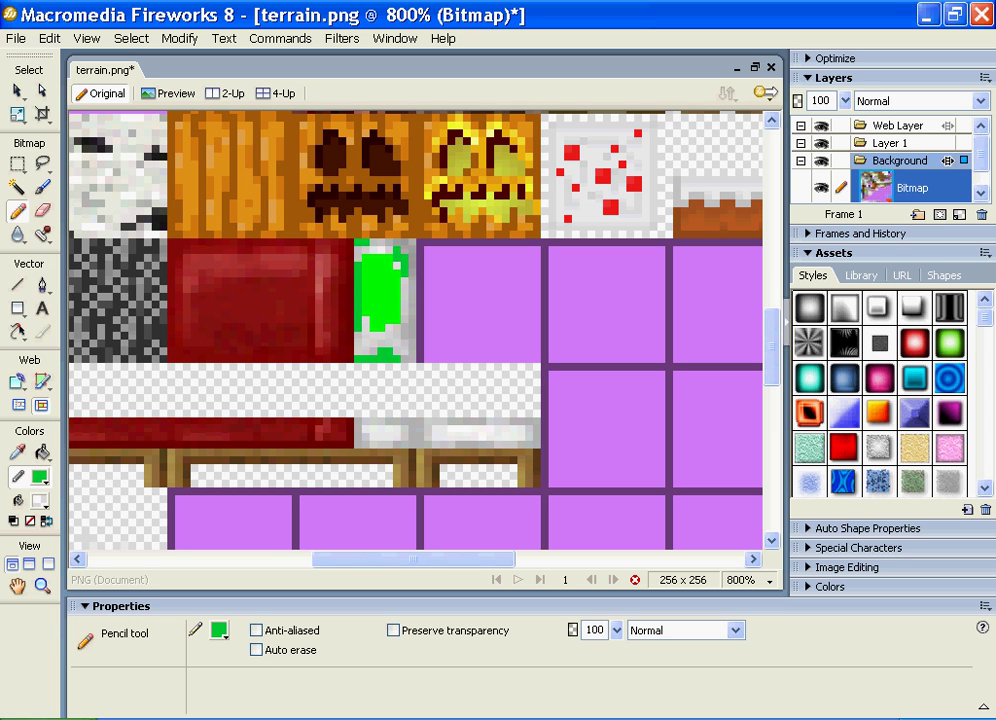
# Shade the remaining edges of the pillow in dark green (#009900) with the Pencil tool.
pyautogui.click(40, 477)
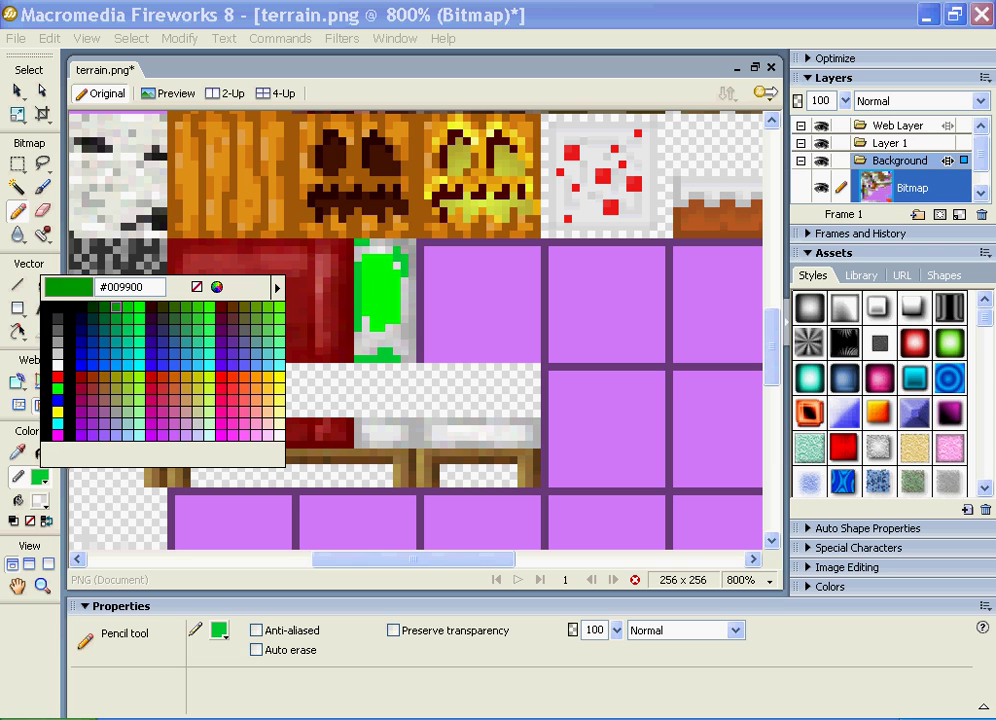
pyautogui.click(80, 341)
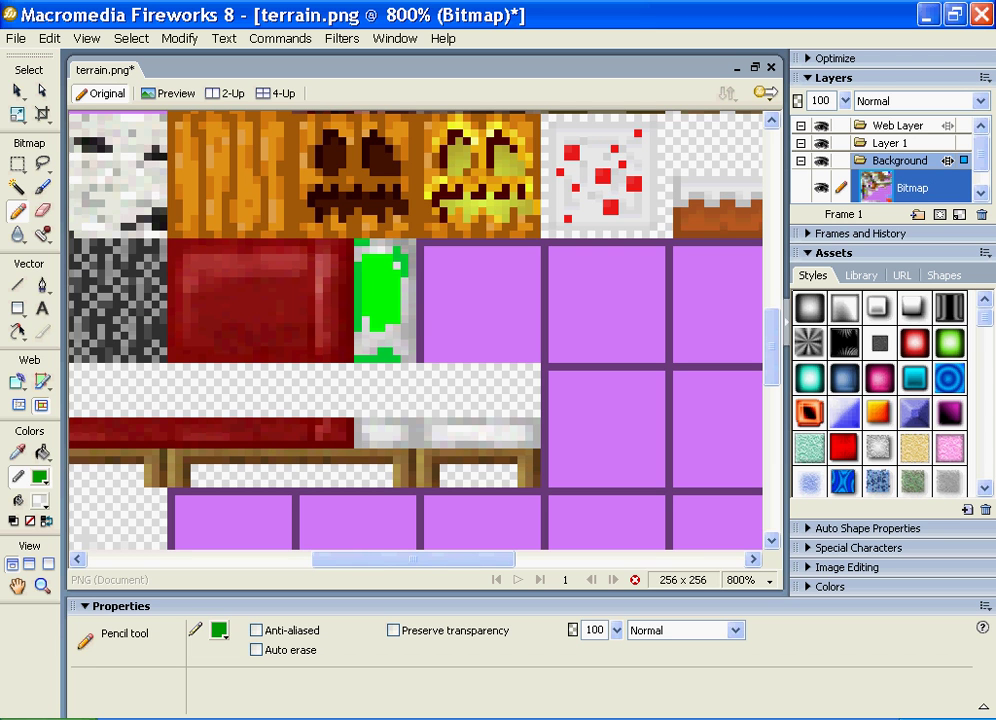
pyautogui.click(412, 280)
pyautogui.moveTo(404, 304)
pyautogui.mouseDown()
pyautogui.moveTo(412, 335)
pyautogui.moveTo(412, 312)
pyautogui.moveTo(404, 351)
pyautogui.moveTo(380, 344)
pyautogui.moveTo(366, 303)
pyautogui.mouseUp()
pyautogui.moveTo(366, 259)
pyautogui.mouseDown()
pyautogui.moveTo(381, 243)
pyautogui.moveTo(397, 257)
pyautogui.mouseUp()
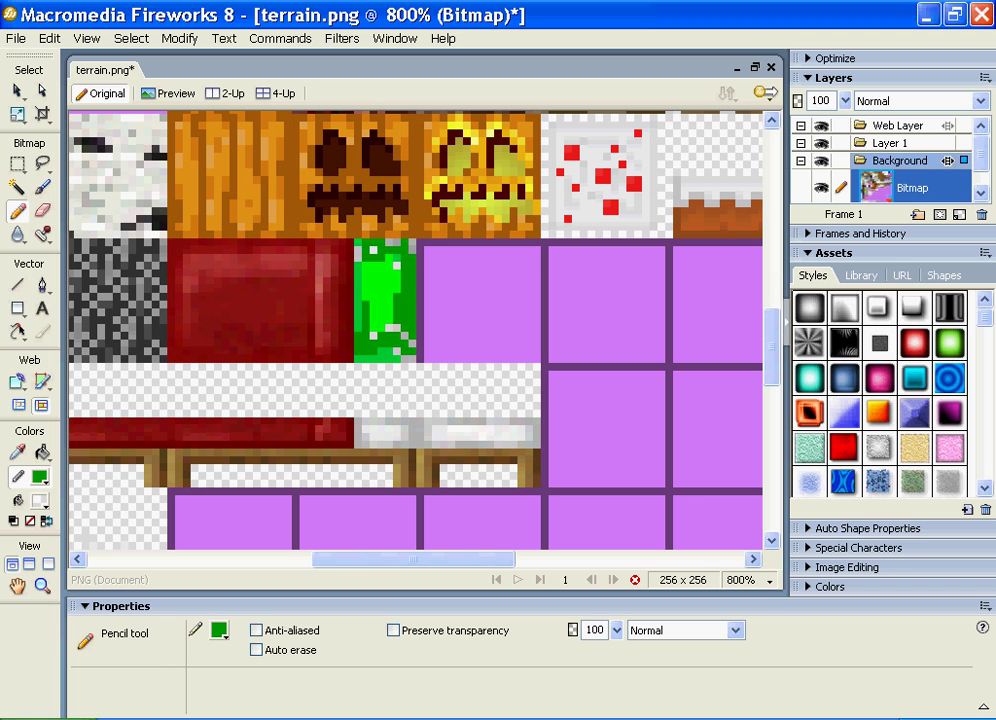
# Draw a short name in dark green pixel letters on the pillow's side texture, trimming the letters with light grey.
pyautogui.moveTo(366, 421)
pyautogui.mouseDown()
pyautogui.moveTo(366, 444)
pyautogui.moveTo(381, 421)
pyautogui.mouseUp()
pyautogui.click(374, 436)
pyautogui.click(388, 436)
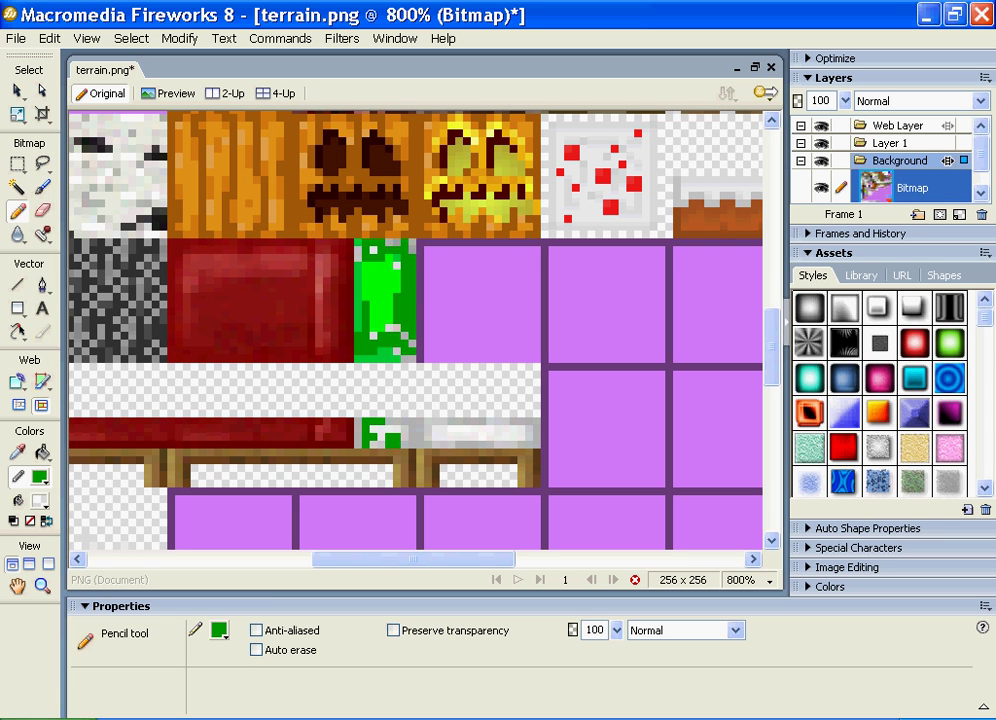
pyautogui.click(396, 436)
pyautogui.click(419, 436)
pyautogui.click(404, 425)
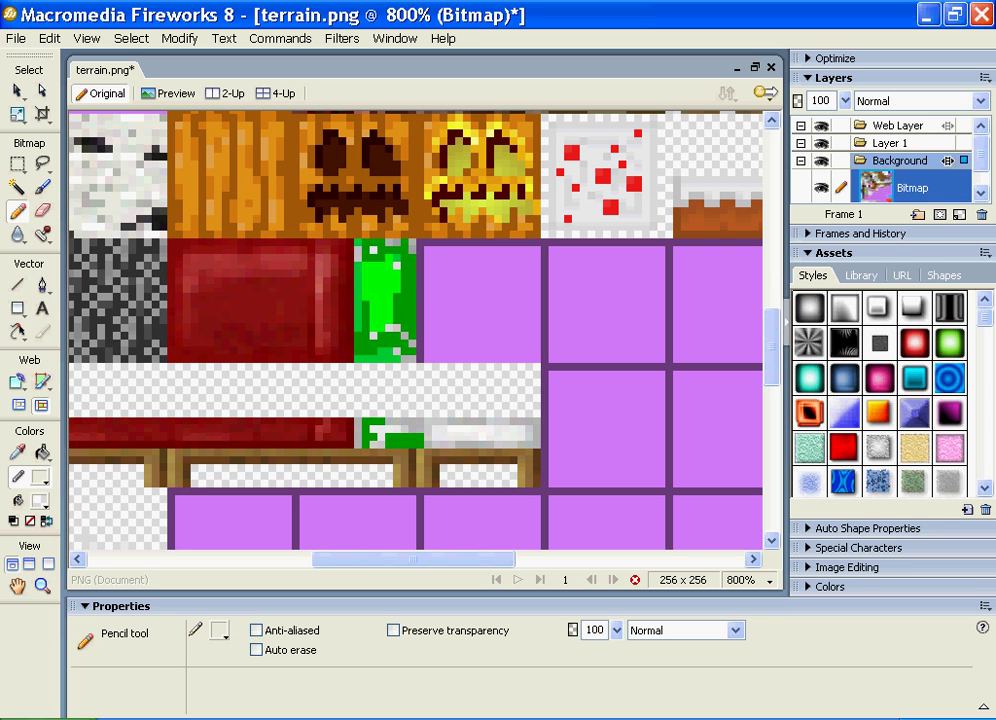
pyautogui.click(396, 443)
pyautogui.click(412, 443)
# Try to fill the pillow's end texture using the Paint Bucket with red picked as the stroke colour, and undo the fill.
pyautogui.click(17, 234)
pyautogui.click(40, 479)
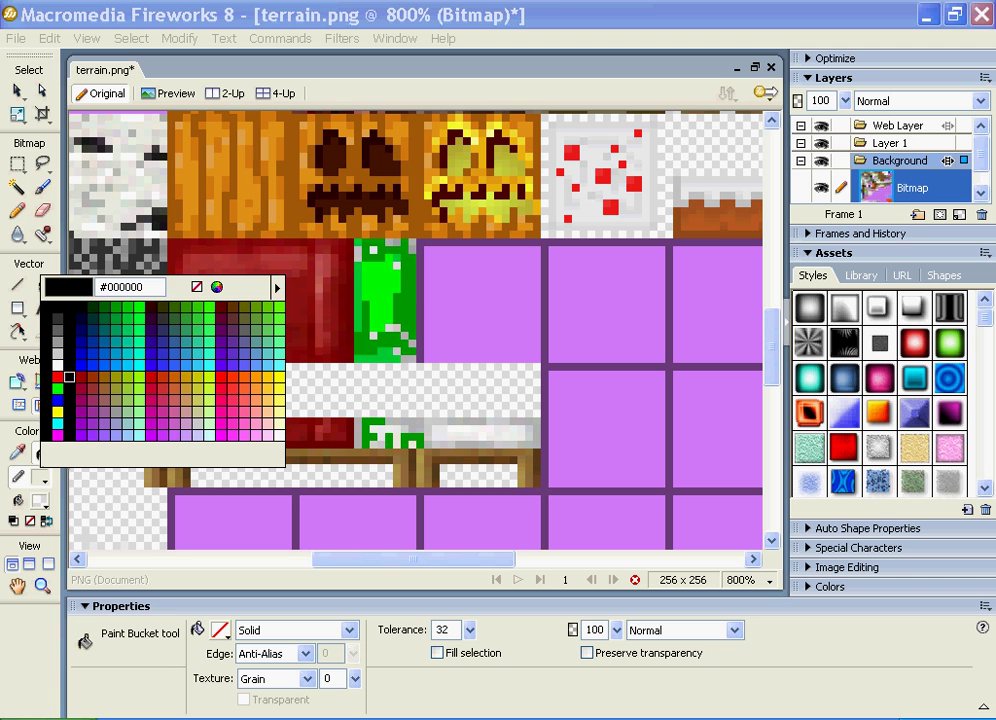
pyautogui.click(57, 376)
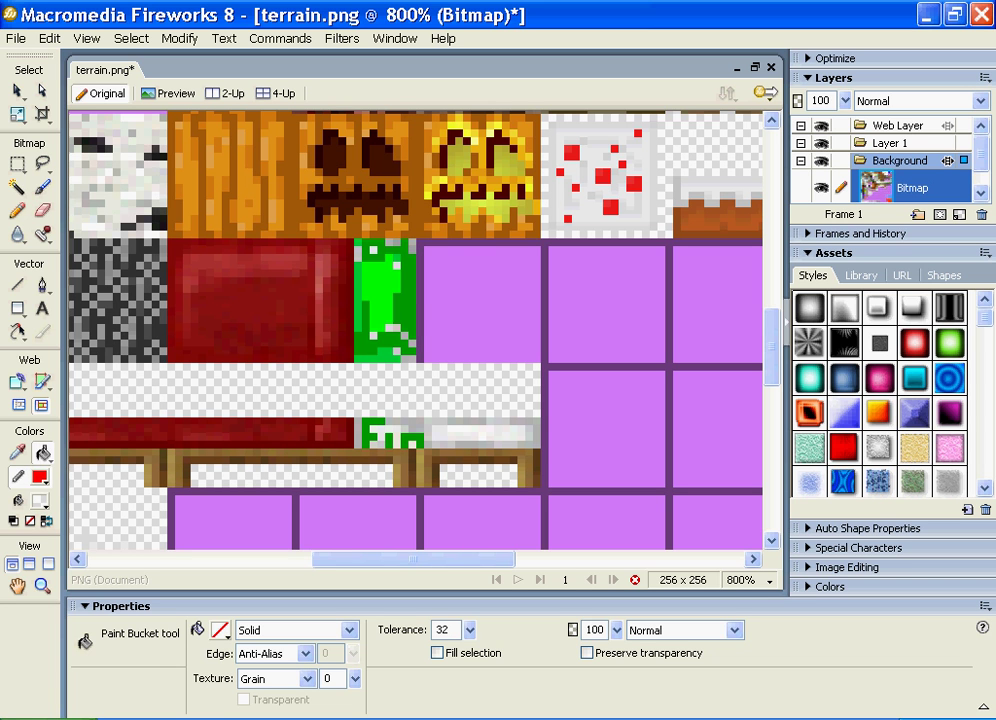
pyautogui.click(478, 433)
pyautogui.click(478, 433)
pyautogui.hotkey('ctrl', 'z')
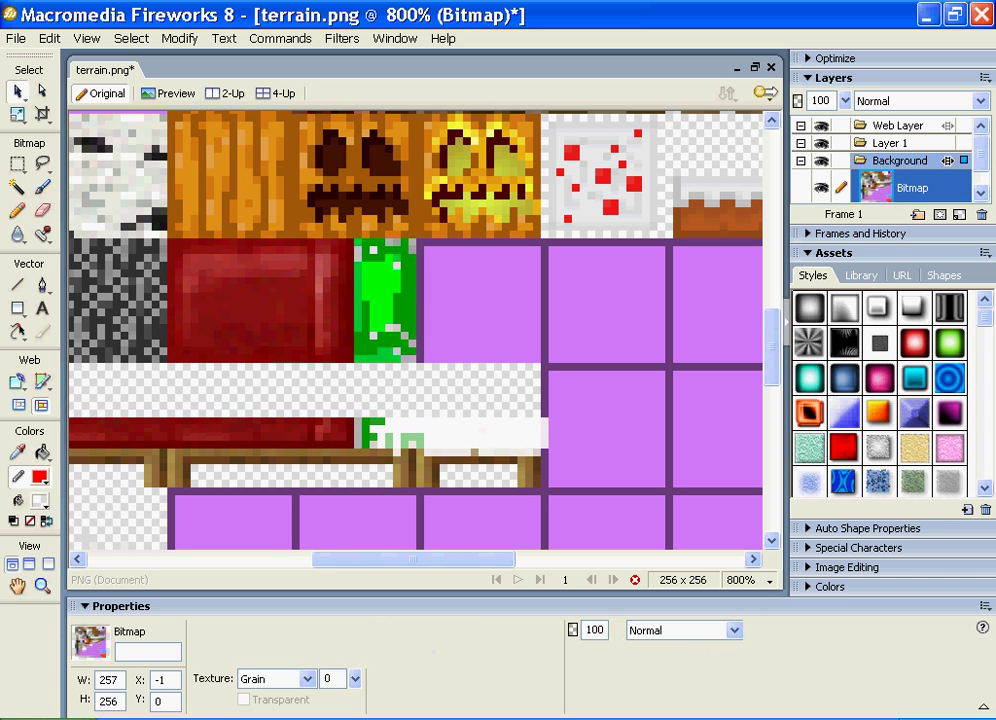
pyautogui.hotkey('ctrl', 'z')
# Paint a red band across the pillow's end texture with the Pencil tool.
pyautogui.click(43, 453)
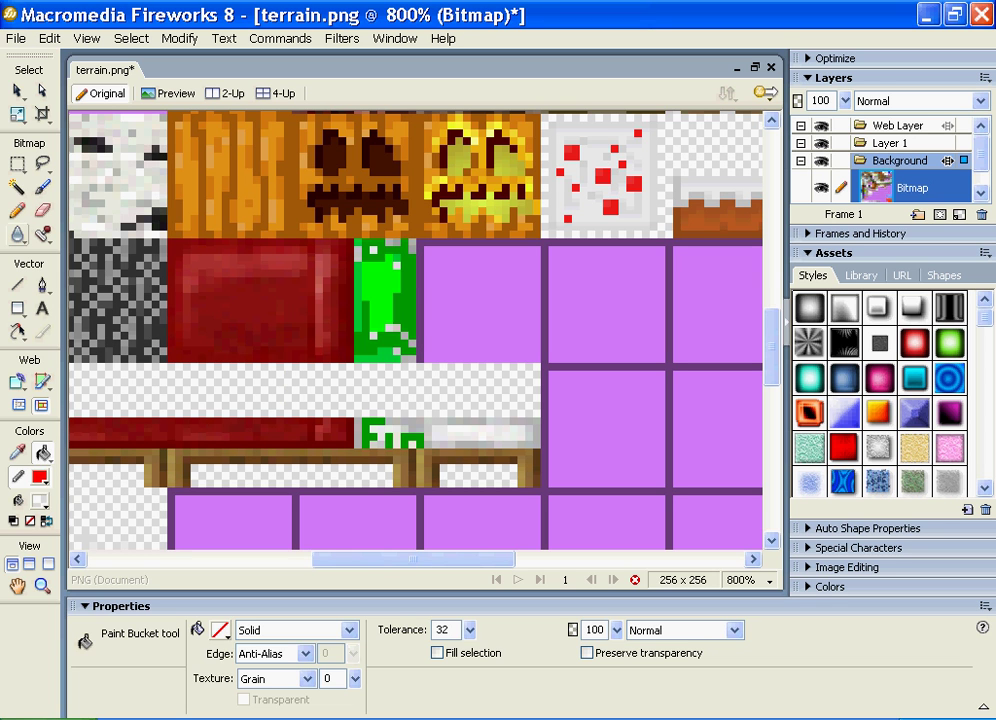
pyautogui.click(17, 211)
pyautogui.moveTo(451, 437)
pyautogui.mouseDown()
pyautogui.moveTo(538, 430)
pyautogui.moveTo(428, 437)
pyautogui.moveTo(459, 430)
pyautogui.moveTo(443, 429)
pyautogui.mouseUp()
pyautogui.click(466, 428)
pyautogui.click(521, 436)
pyautogui.moveTo(537, 437); pyautogui.dragTo(506, 437)
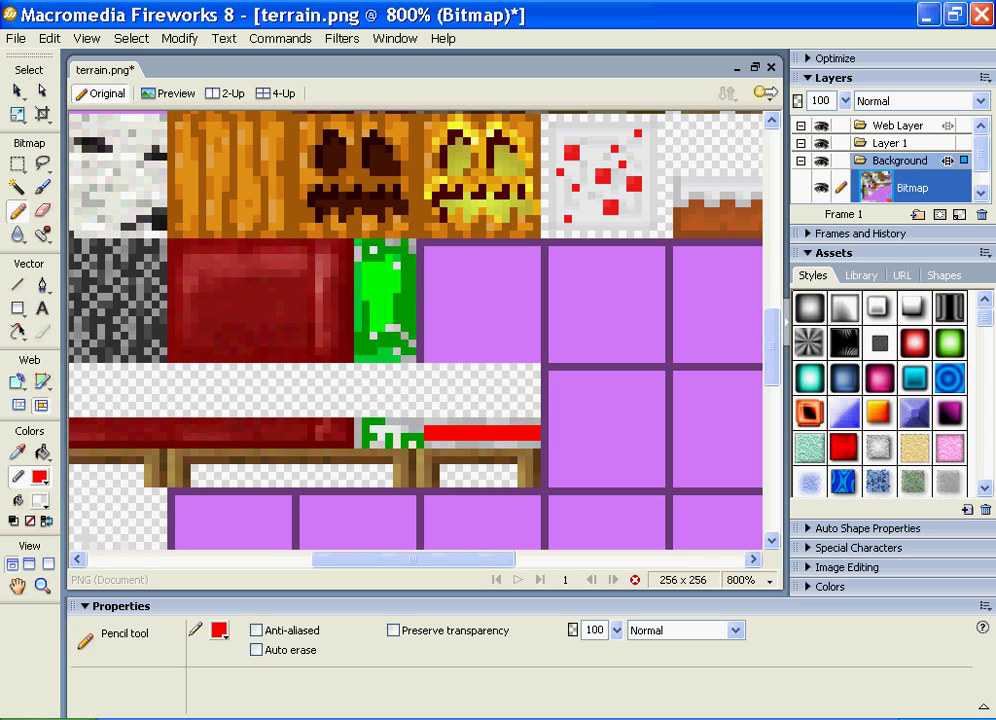
# Fill the gaps around the green letters on the pillow's side texture with red, continuing the band.
pyautogui.click(397, 437)
pyautogui.click(381, 437)
pyautogui.click(357, 428)
pyautogui.click(373, 428)
pyautogui.moveTo(420, 428); pyautogui.dragTo(381, 428)
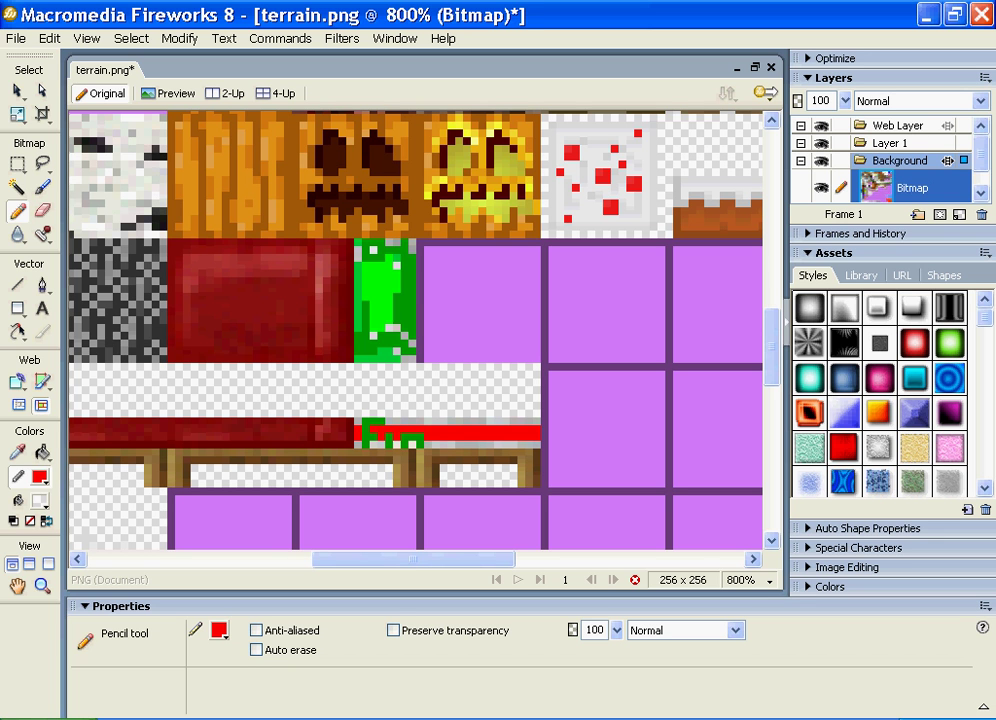
# Undo the stray red stroke on the green wool and recolour the lit redstone torch's outer head pixels bright blue.
pyautogui.scroll(-2, 600, 280)
pyautogui.scroll(5, 600, 280)
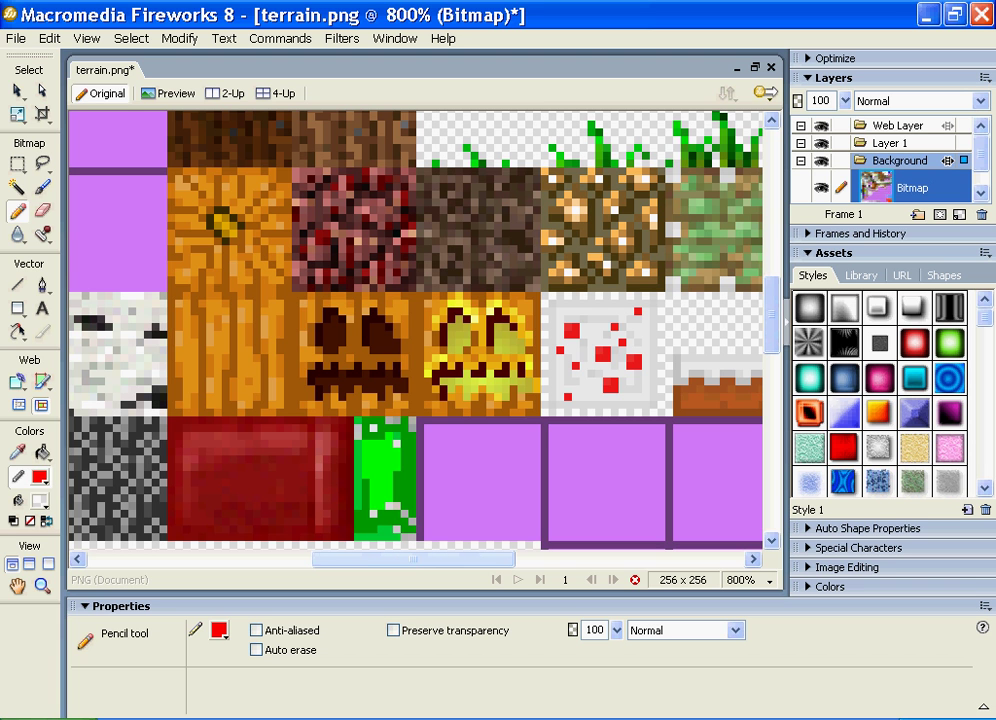
pyautogui.hscroll(-6, 415, 330)
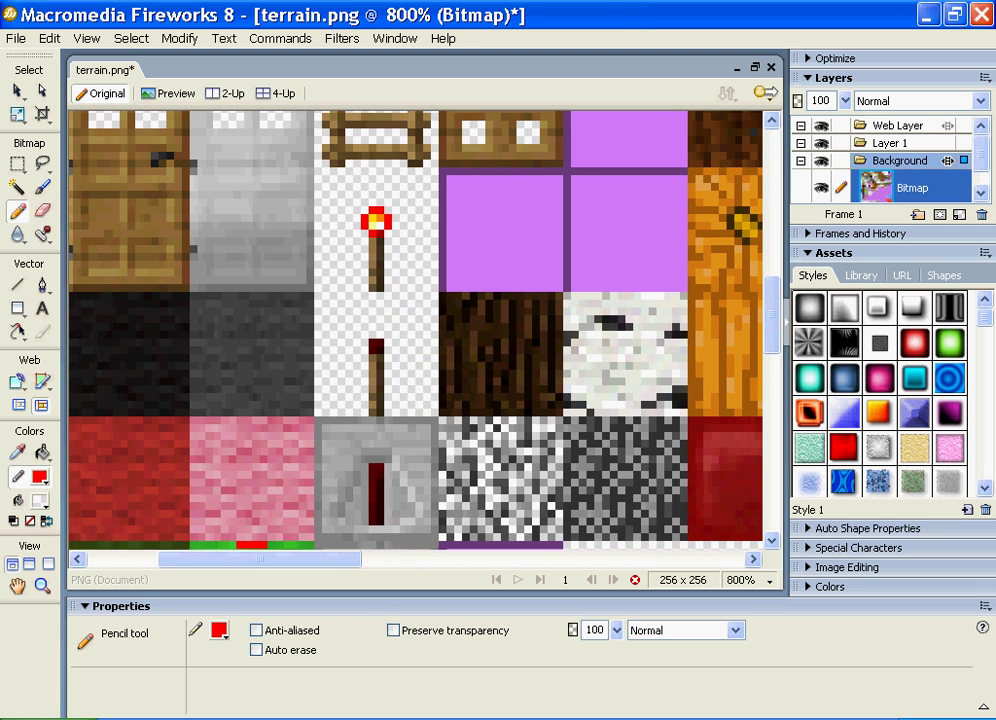
pyautogui.hotkey('ctrl', 'z')
pyautogui.click(39, 477)
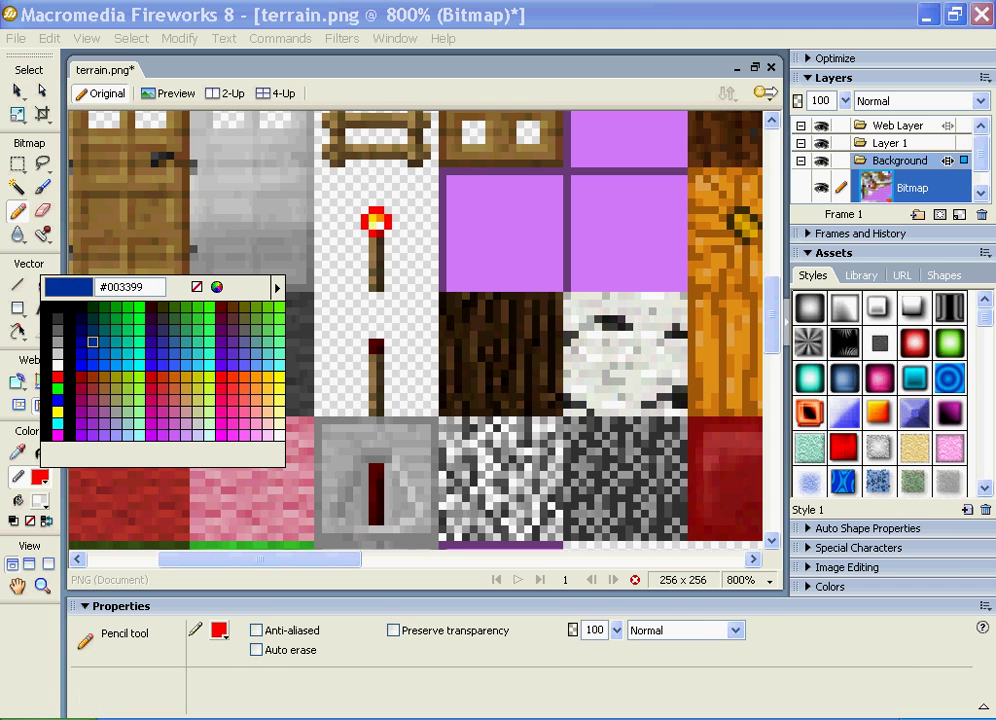
pyautogui.click(70, 283)
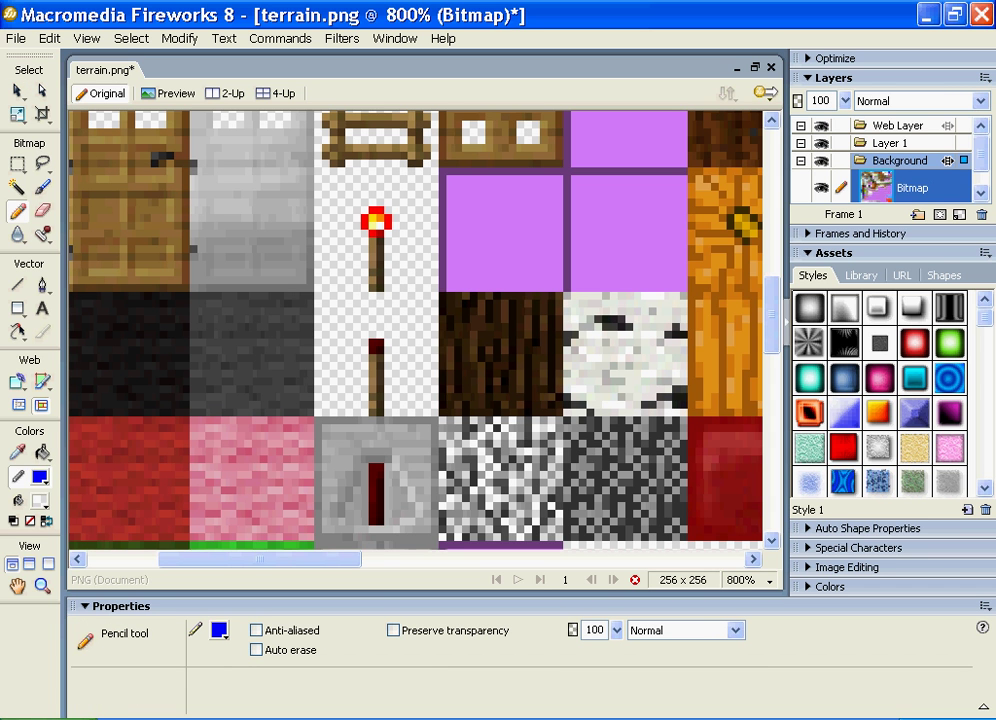
pyautogui.click(388, 218)
pyautogui.click(388, 226)
pyautogui.click(380, 234)
pyautogui.click(372, 233)
pyautogui.click(364, 226)
pyautogui.click(364, 218)
pyautogui.click(371, 210)
# Recolour the two inner left pixels of the lit torch's head, the upper in #006699 and the lower in #0066CC.
pyautogui.click(40, 477)
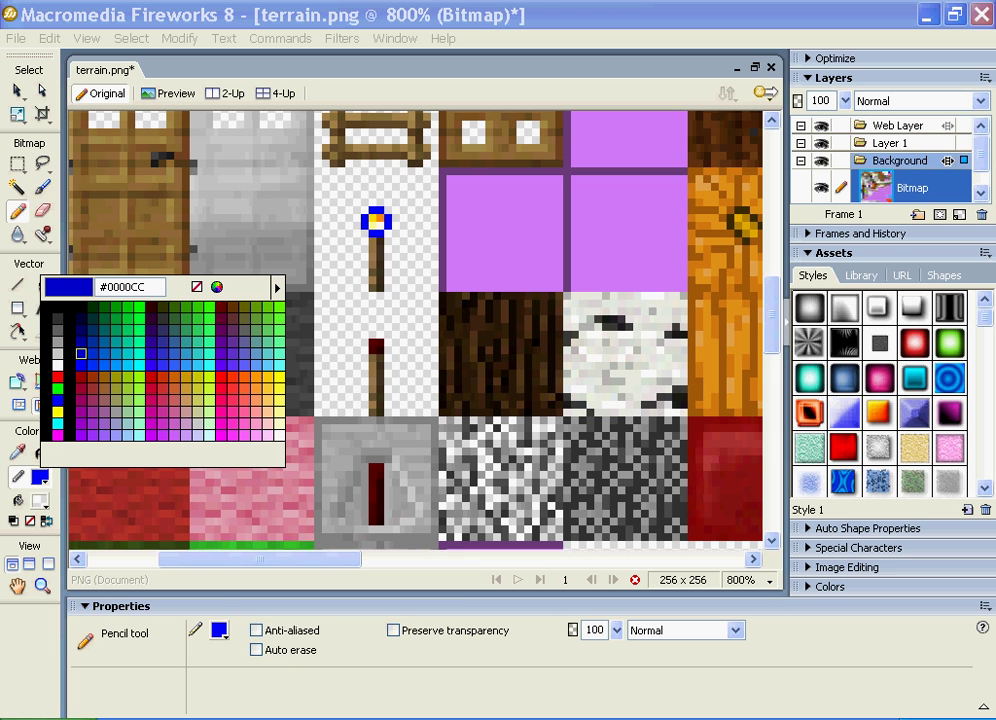
pyautogui.click(81, 353)
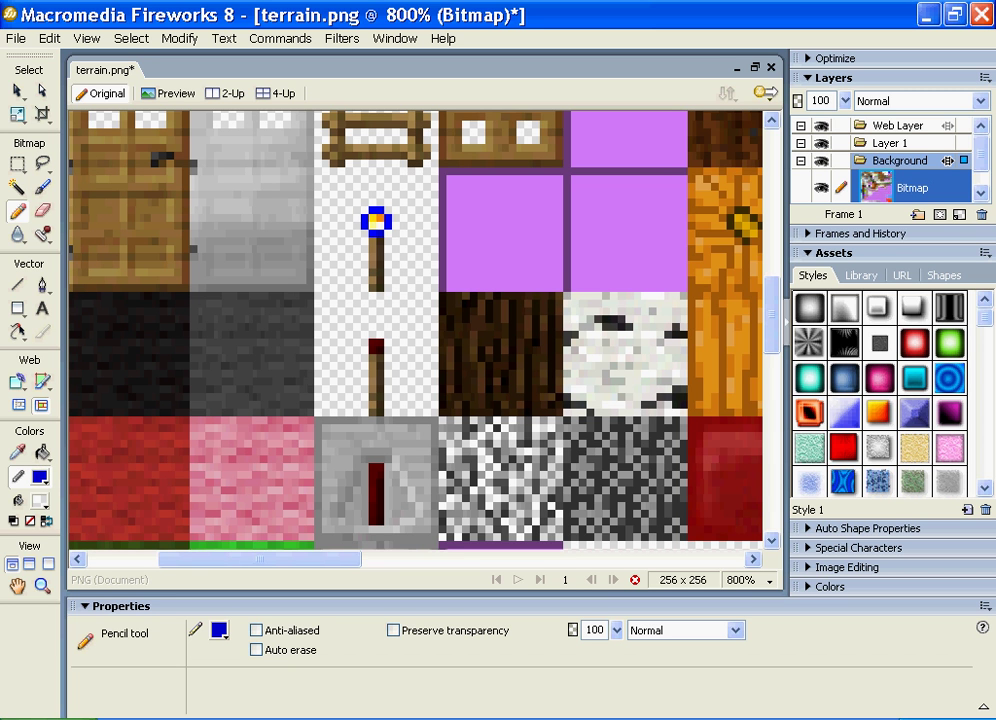
pyautogui.click(40, 477)
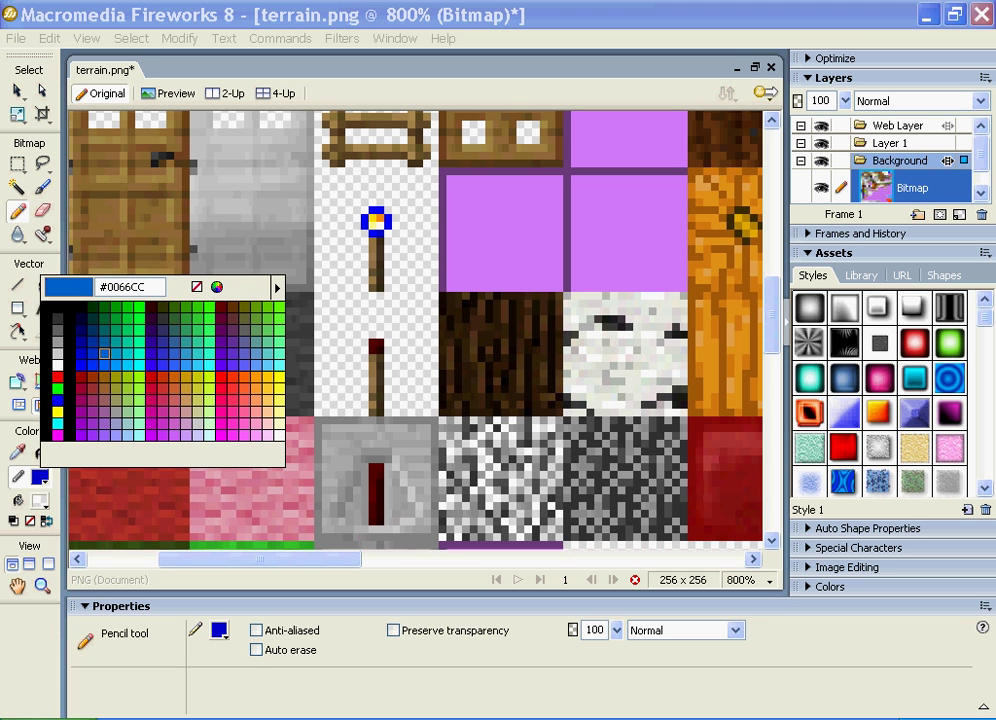
pyautogui.click(116, 342)
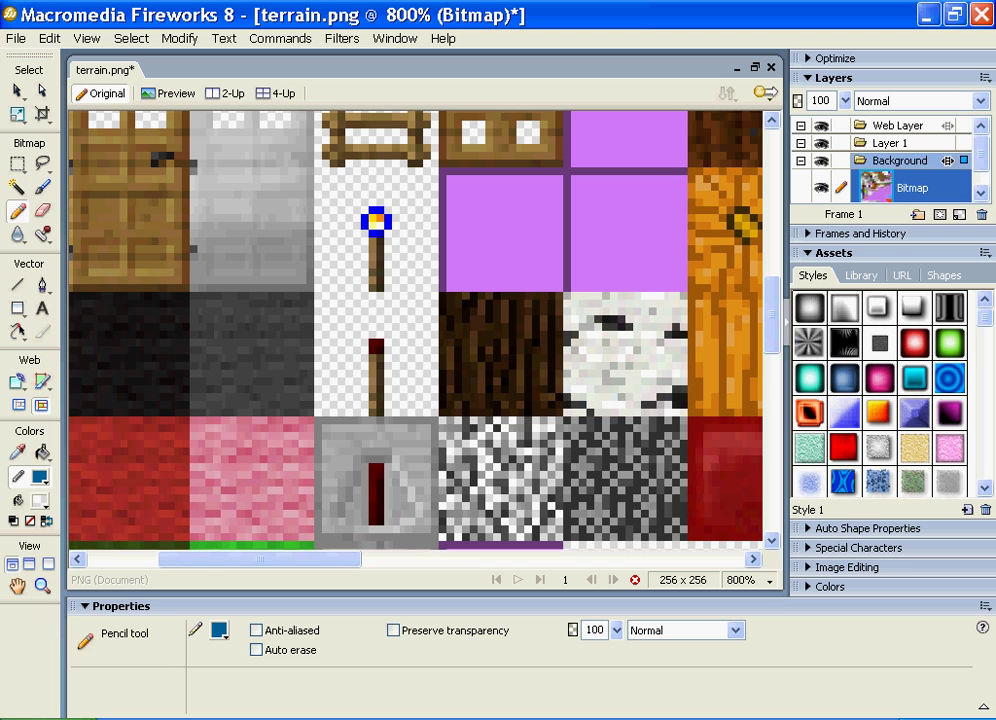
pyautogui.click(377, 216)
pyautogui.click(40, 477)
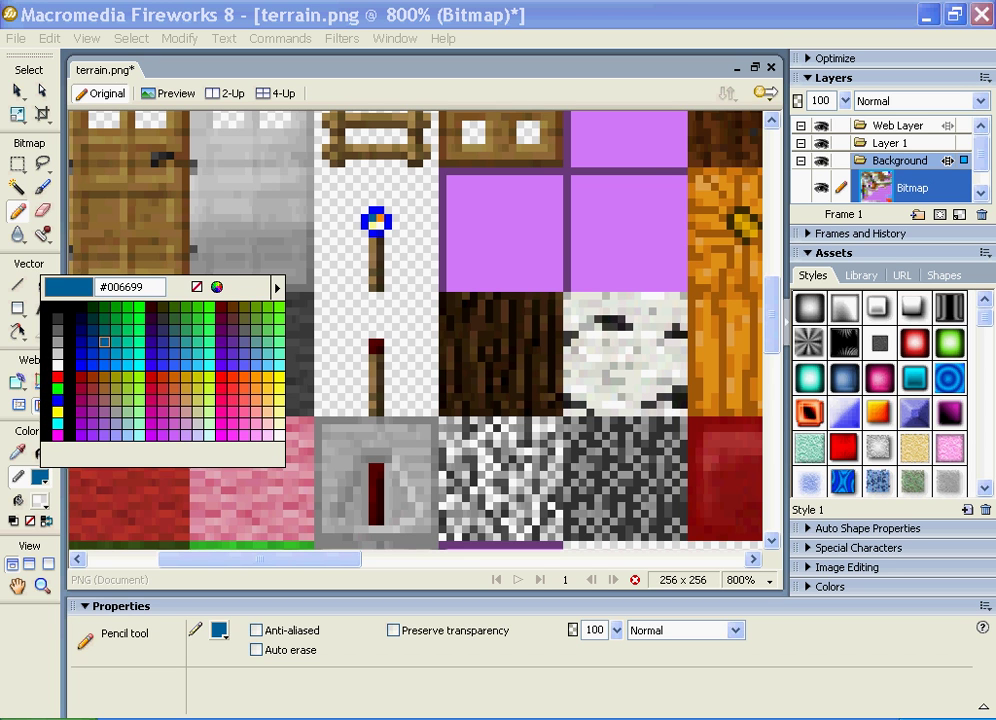
pyautogui.click(104, 353)
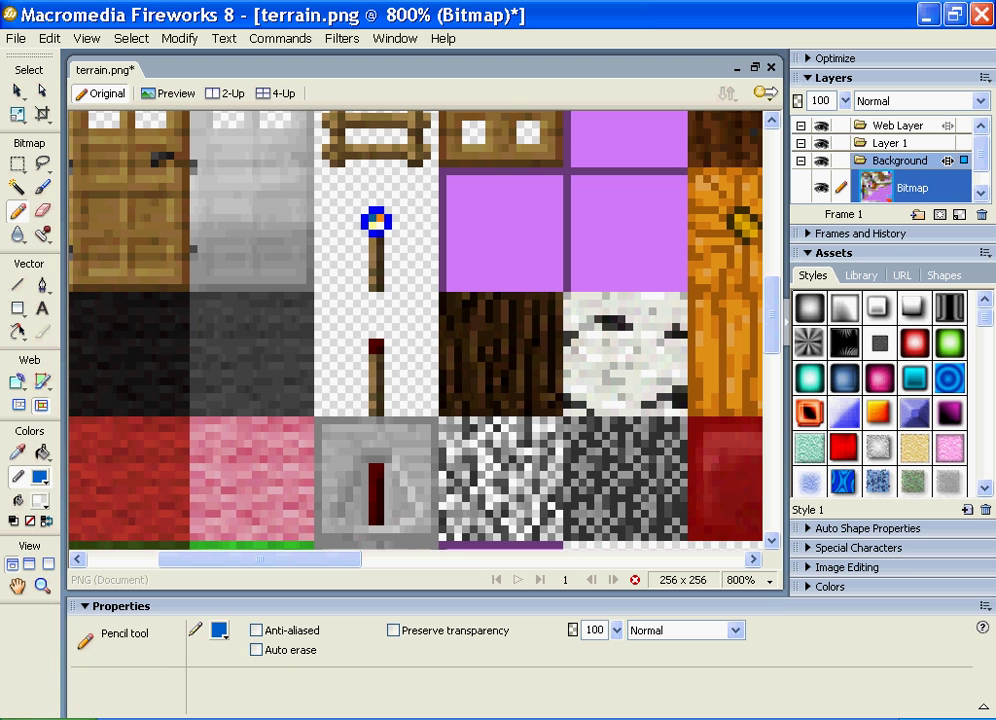
pyautogui.click(372, 225)
# Recolour the two inner right pixels of the lit torch's head, the lower in light blue and the upper in cyan (#00FFFF).
pyautogui.click(40, 477)
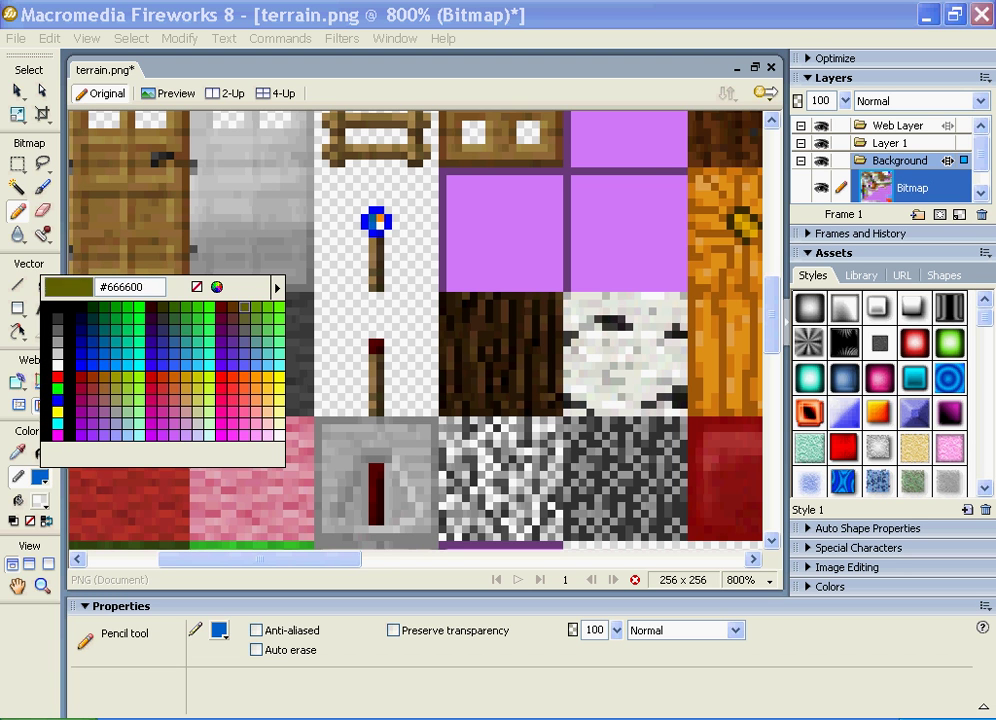
pyautogui.click(116, 365)
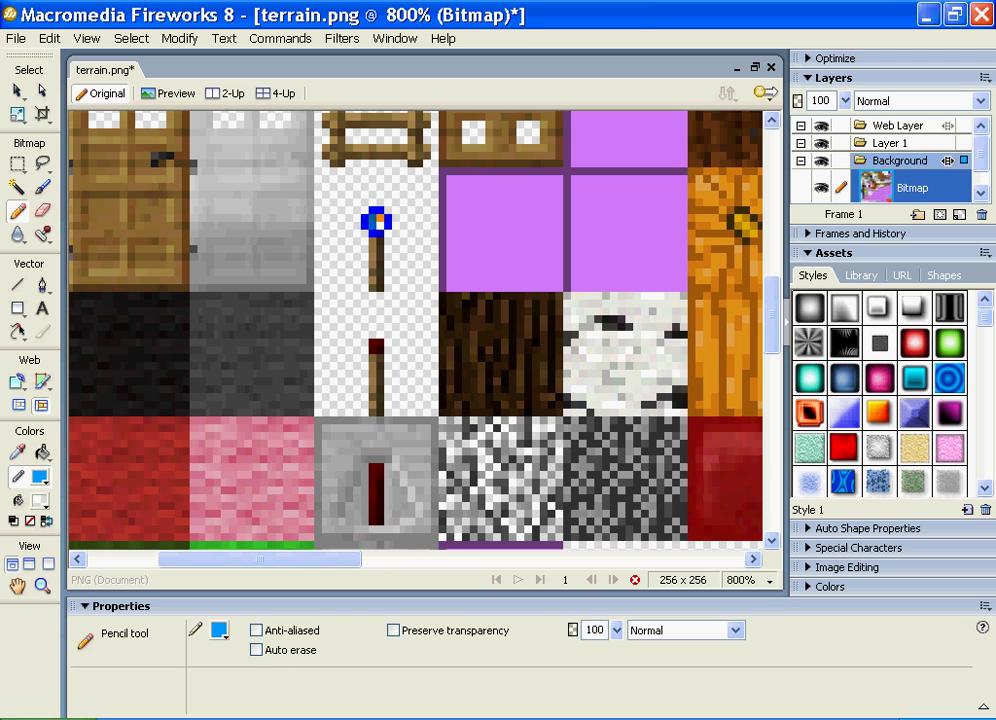
pyautogui.click(379, 225)
pyautogui.click(40, 477)
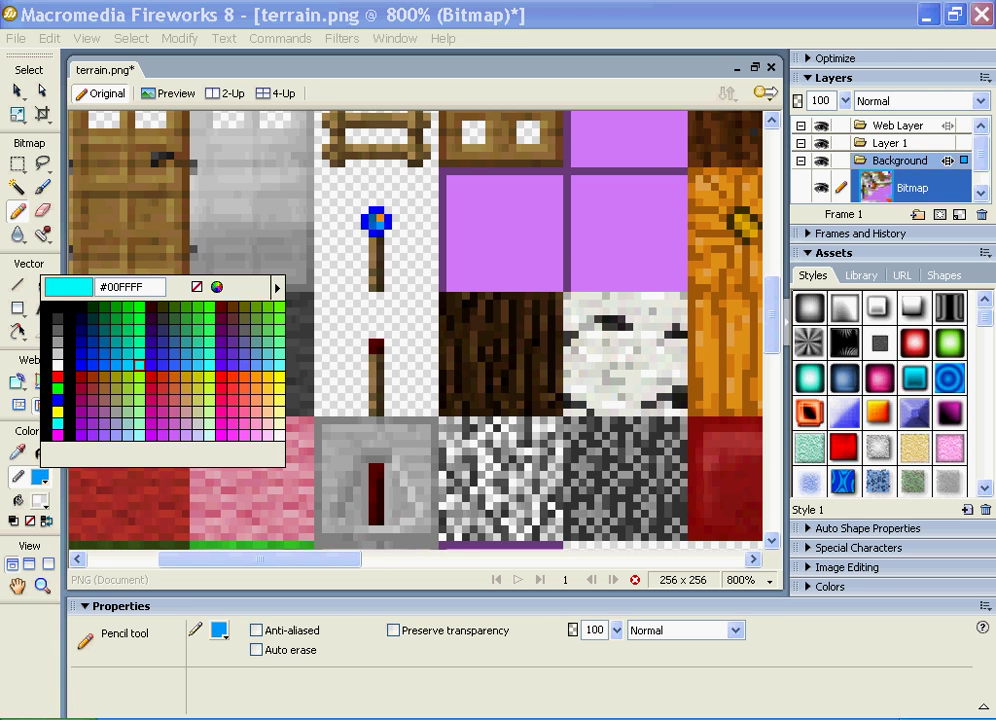
pyautogui.click(139, 365)
pyautogui.click(380, 217)
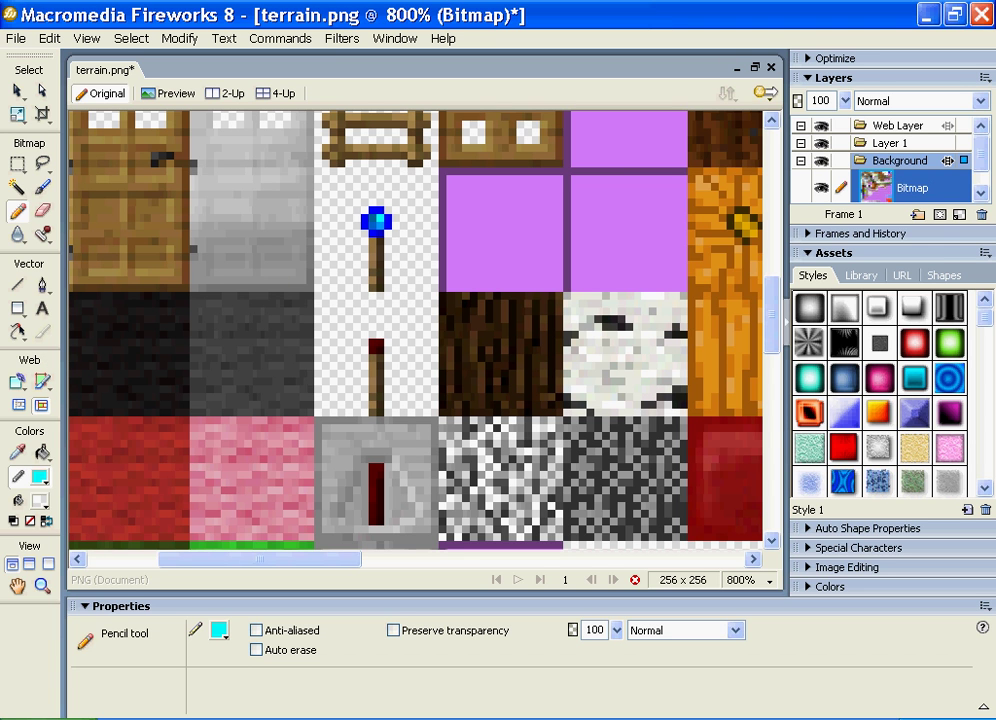
# Recolour all four head pixels of the unlit redstone torch dark blue.
pyautogui.click(375, 347)
pyautogui.click(40, 477)
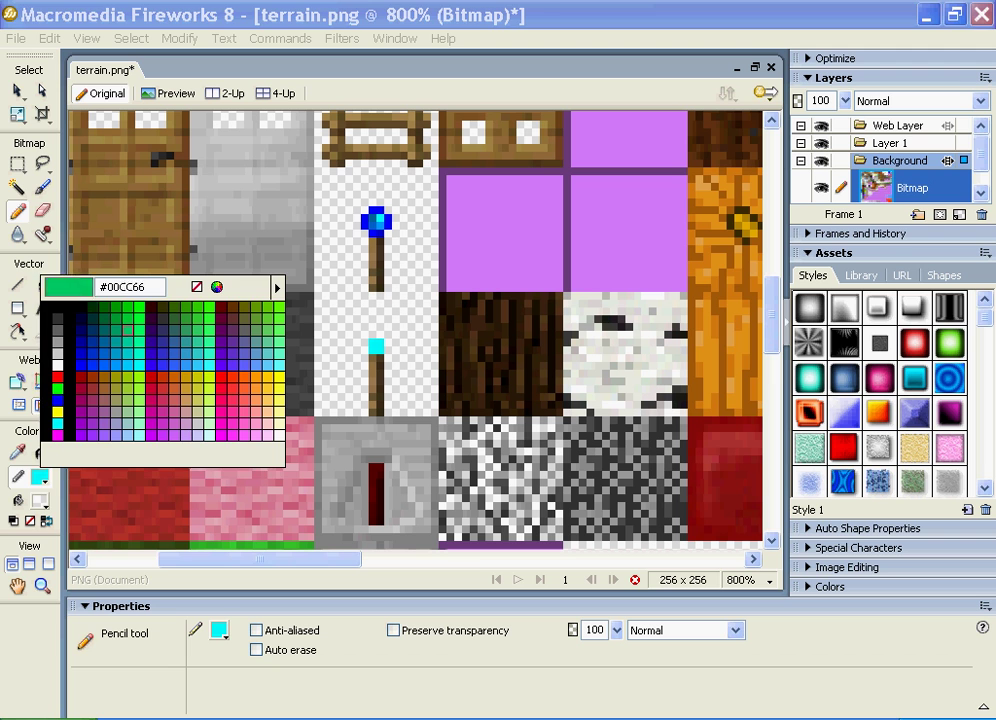
pyautogui.click(80, 340)
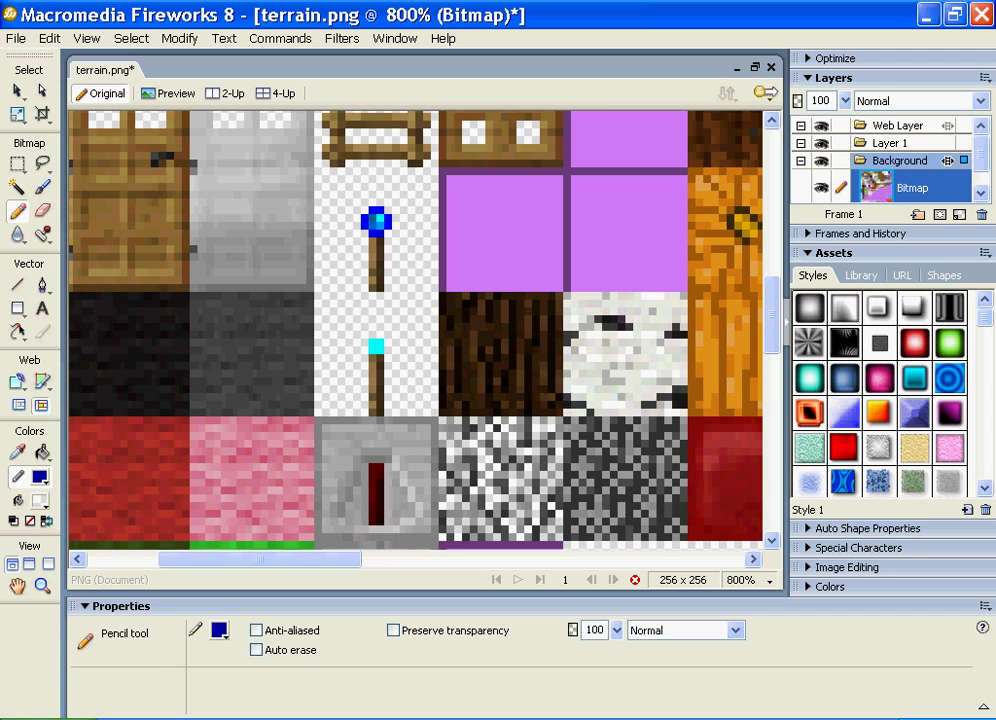
pyautogui.click(380, 350)
pyautogui.click(372, 350)
pyautogui.click(372, 343)
pyautogui.click(380, 343)
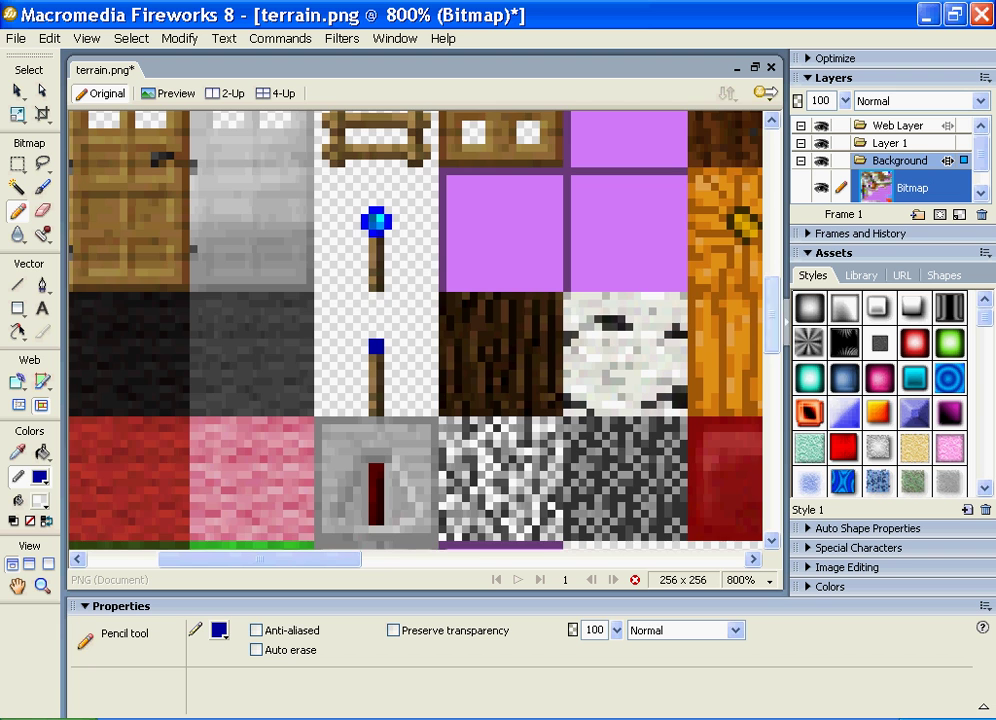
# Draw freehand red lines over the upper and lower halves of the wooden door texture.
pyautogui.scroll(3, 425, 330)
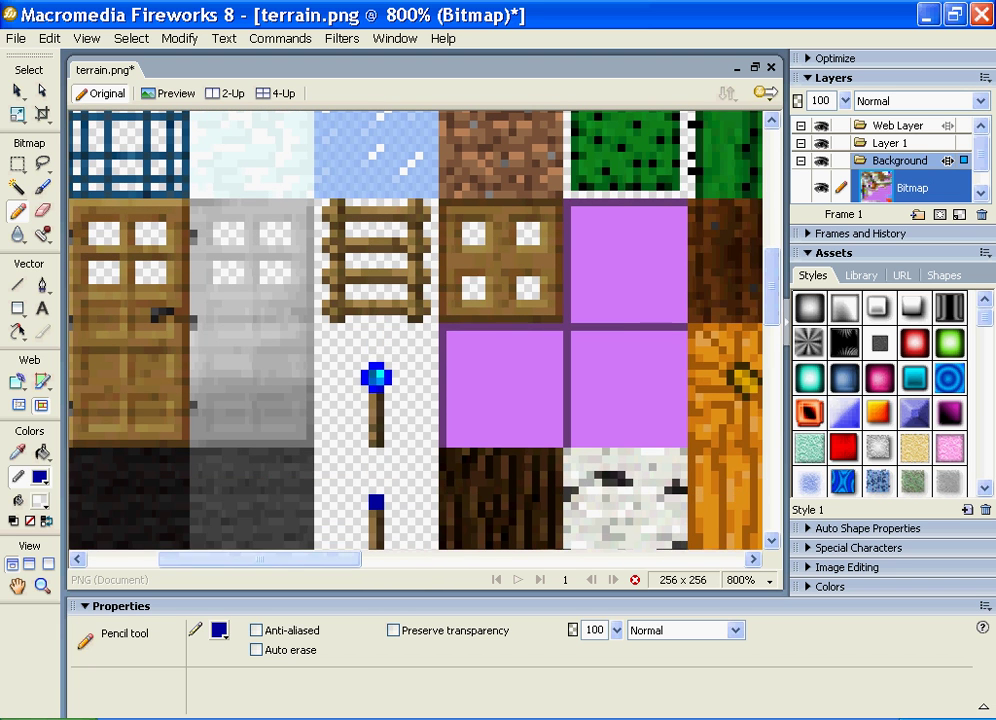
pyautogui.hscroll(-1, 415, 330)
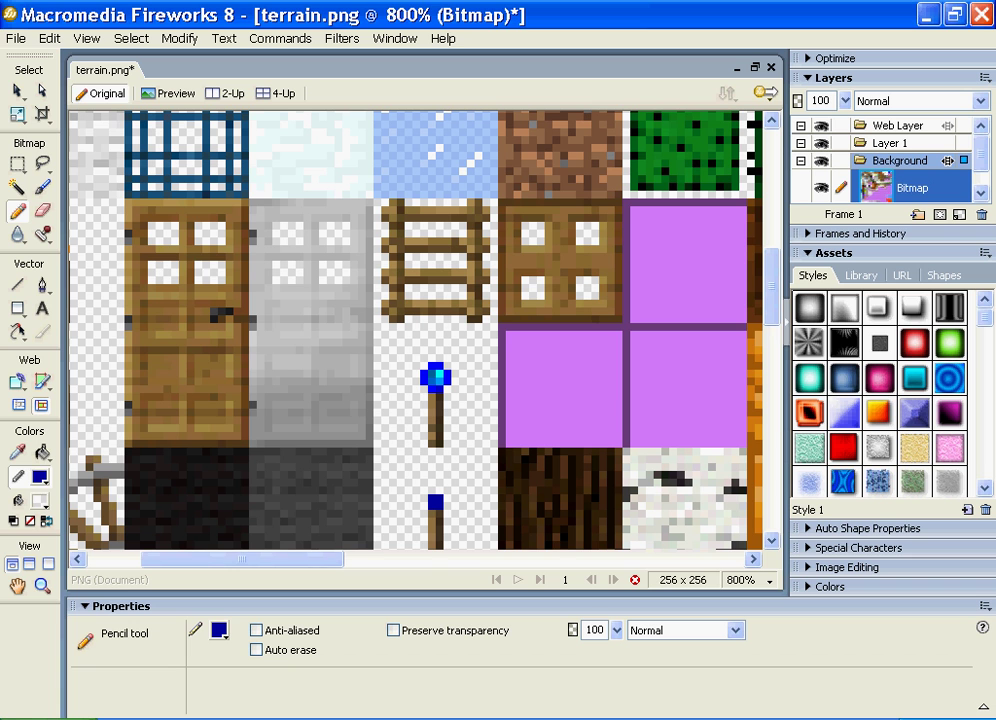
pyautogui.click(40, 477)
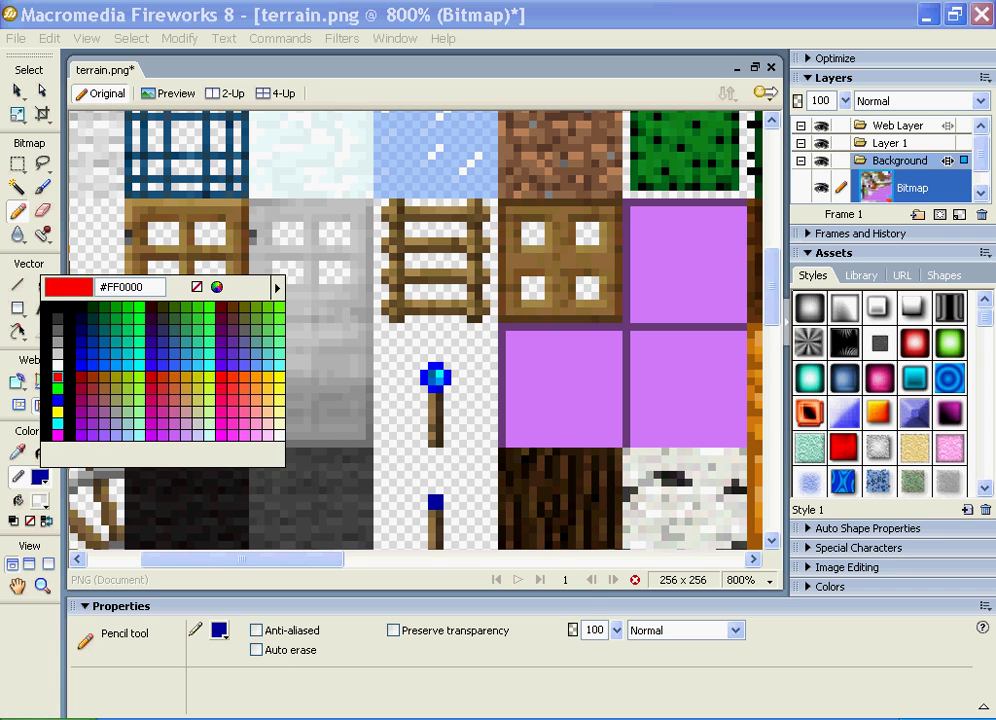
pyautogui.click(57, 376)
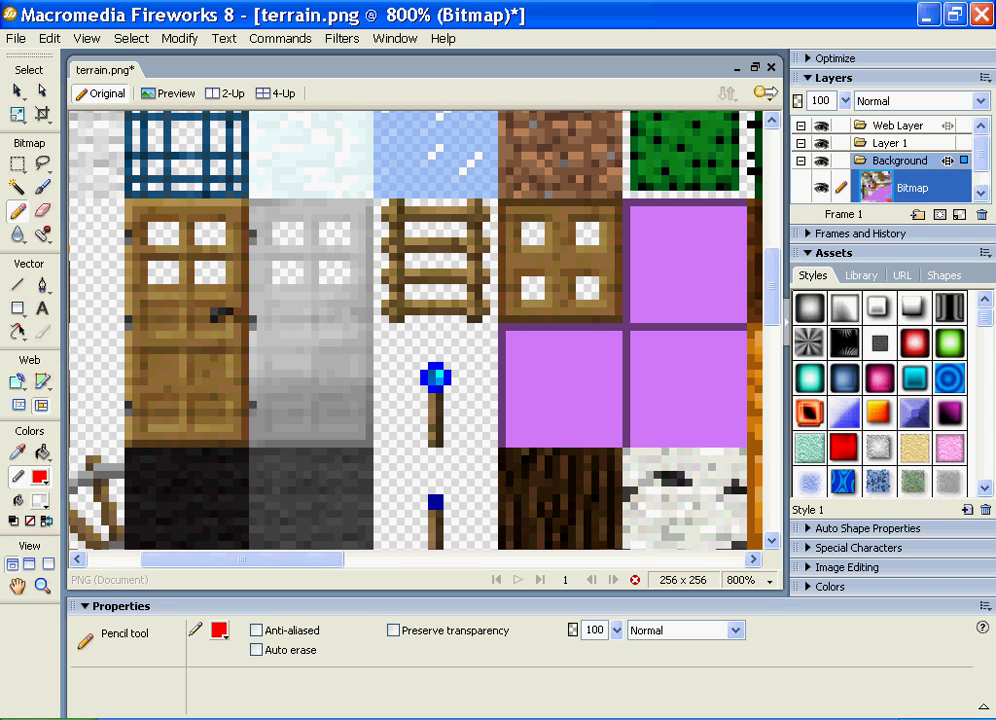
pyautogui.moveTo(160, 364)
pyautogui.mouseDown()
pyautogui.moveTo(147, 363)
pyautogui.moveTo(160, 328)
pyautogui.moveTo(183, 352)
pyautogui.moveTo(160, 366)
pyautogui.moveTo(213, 365)
pyautogui.moveTo(189, 342)
pyautogui.moveTo(226, 320)
pyautogui.moveTo(242, 351)
pyautogui.moveTo(210, 362)
pyautogui.moveTo(176, 419)
pyautogui.moveTo(206, 420)
pyautogui.moveTo(221, 365)
pyautogui.moveTo(209, 400)
pyautogui.moveTo(172, 398)
pyautogui.moveTo(198, 409)
pyautogui.moveTo(206, 435)
pyautogui.mouseUp()
pyautogui.click(221, 435)
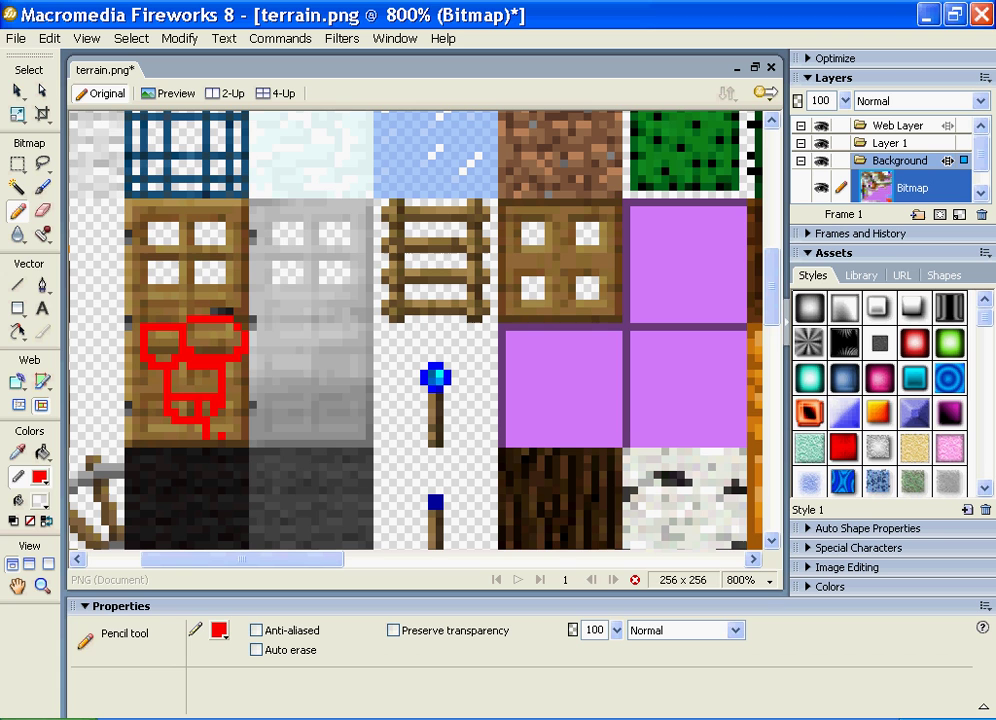
pyautogui.click(237, 436)
pyautogui.moveTo(144, 288)
pyautogui.mouseDown()
pyautogui.moveTo(150, 264)
pyautogui.moveTo(222, 202)
pyautogui.mouseUp()
pyautogui.moveTo(141, 208)
pyautogui.mouseDown()
pyautogui.moveTo(178, 222)
pyautogui.moveTo(236, 288)
pyautogui.mouseUp()
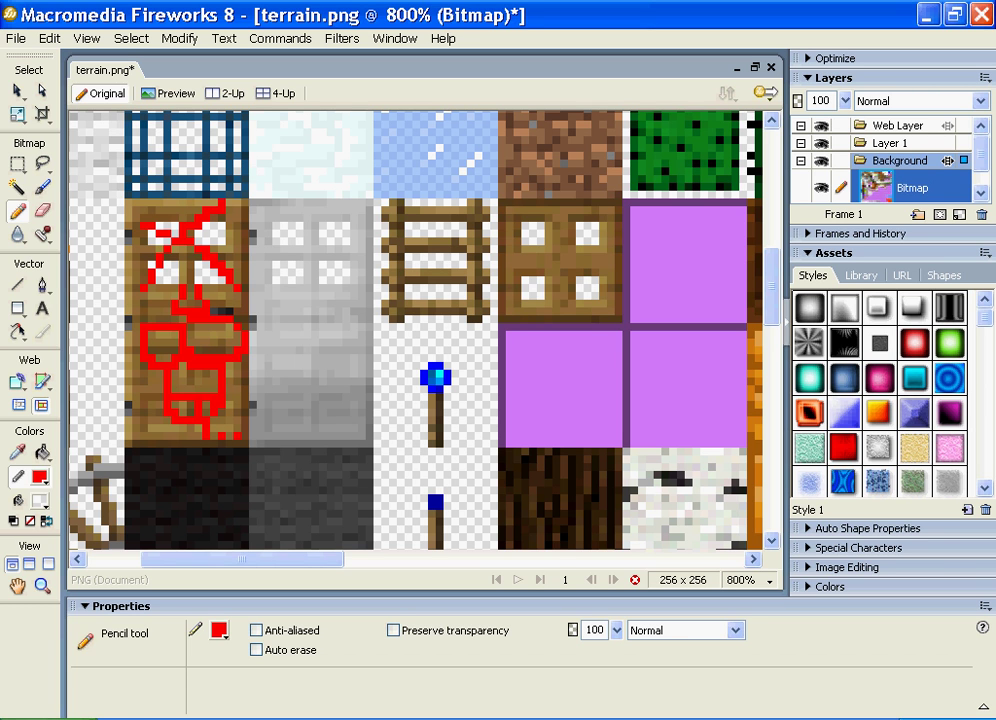
# Save the edited terrain.png and close it.
pyautogui.press('v')
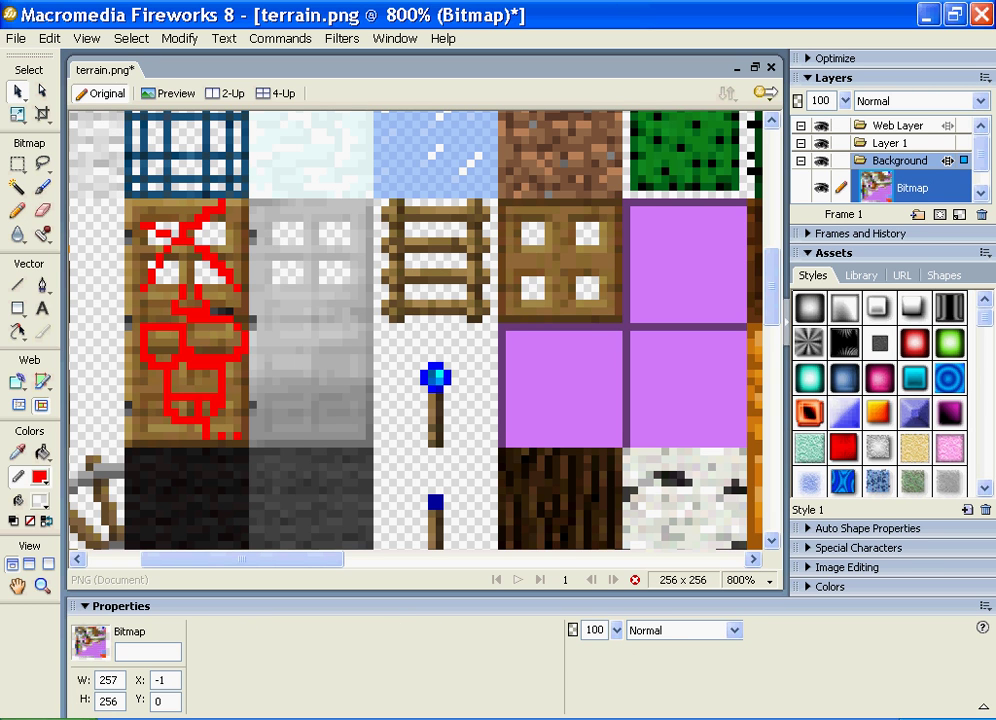
pyautogui.hotkey('ctrl', 's')
pyautogui.press('y')
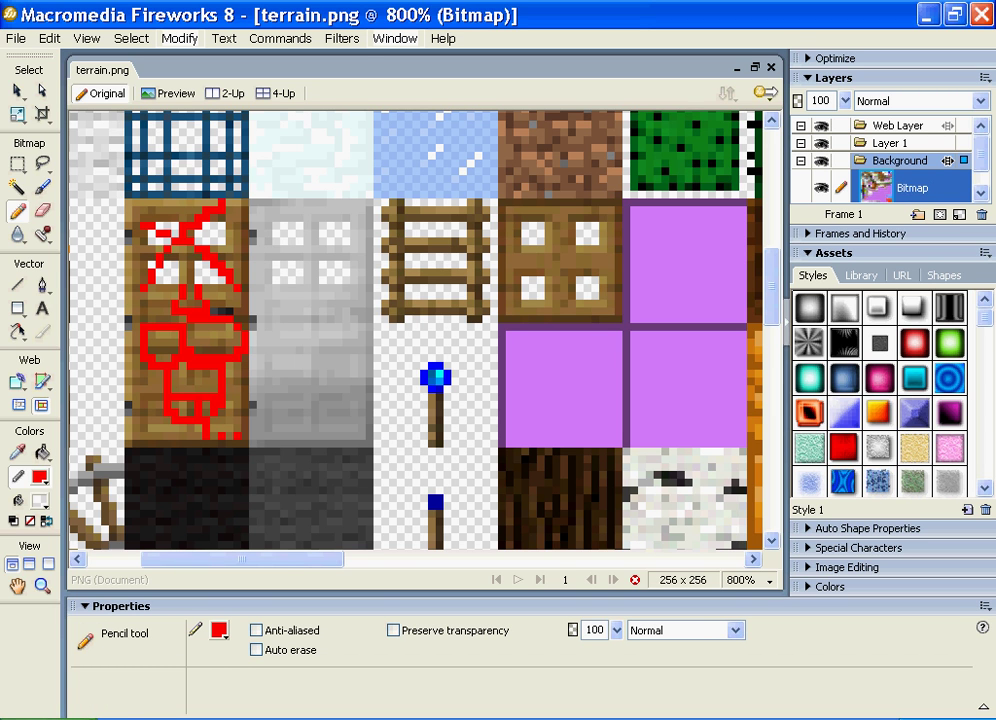
pyautogui.hotkey('ctrl', 'w')
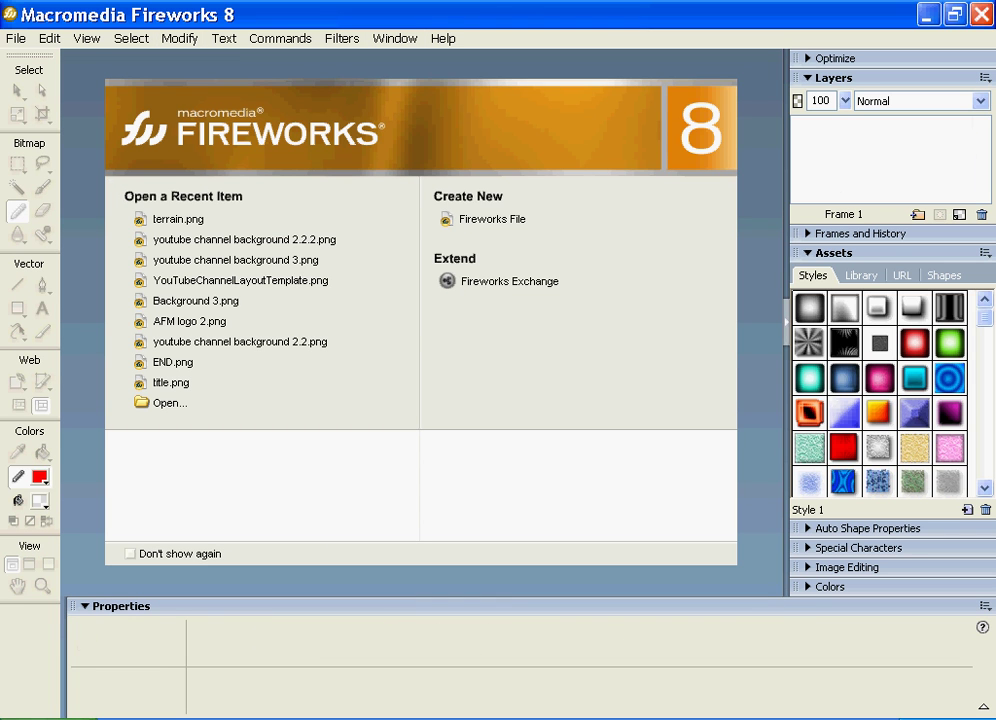
# Switch to WinRAR and update the modified terrain.png in the minecraft.jar archive.
pyautogui.hotkey('alt', 'Tab')
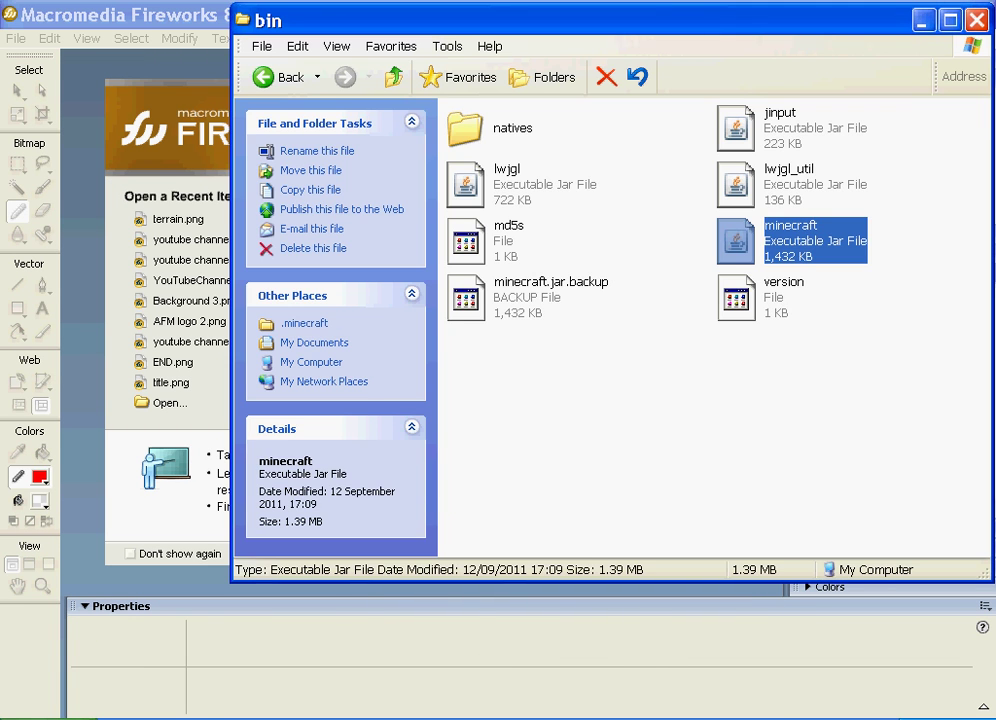
pyautogui.hotkey('alt', 'Tab')
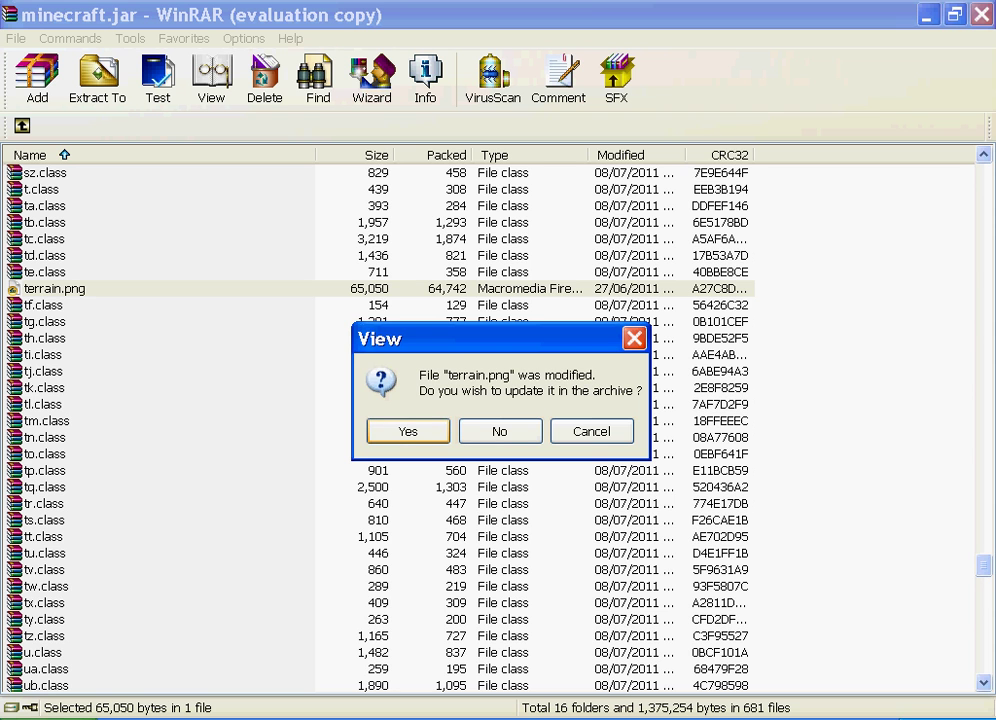
pyautogui.click(408, 431)
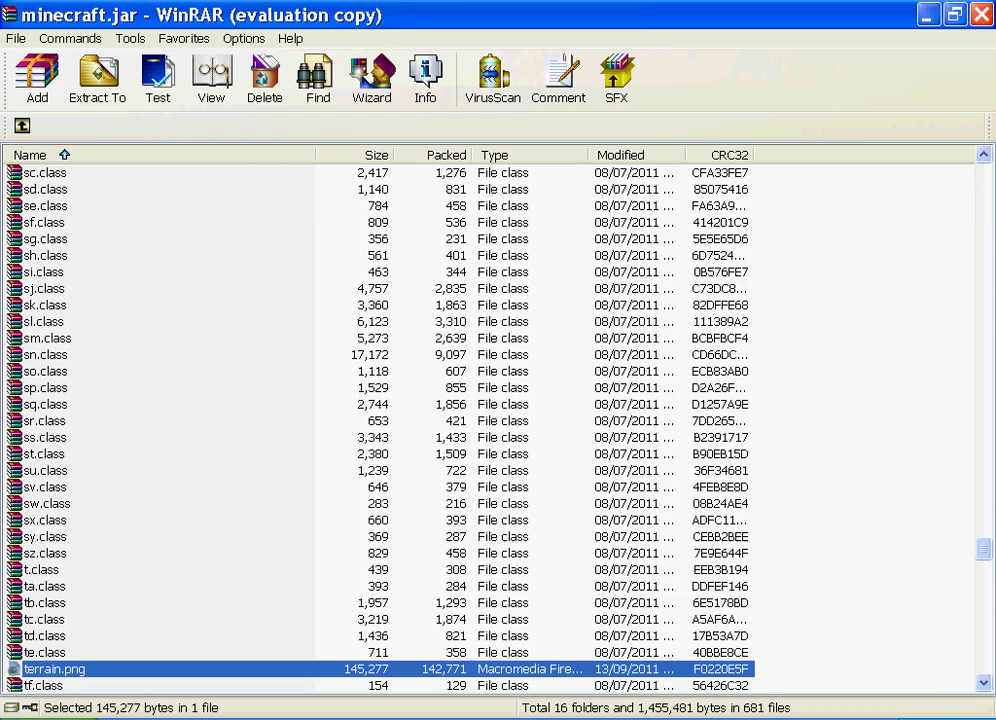
# Close terrain.png in Fireworks, the minecraft.jar archive in WinRAR and the bin folder window.
pyautogui.hotkey('alt', 'Tab')
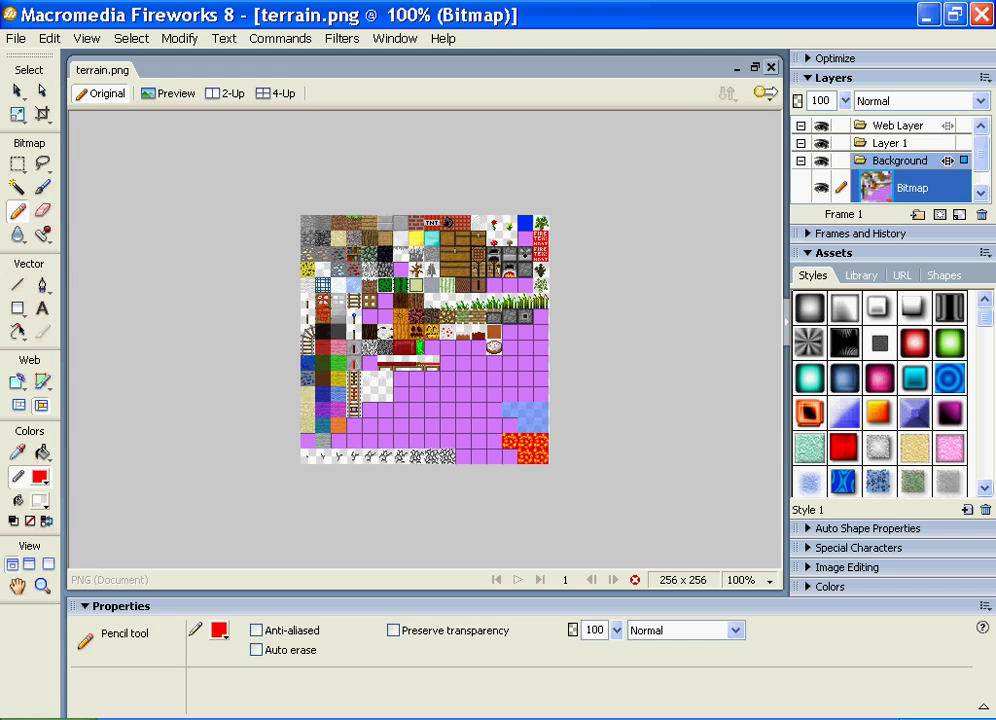
pyautogui.click(771, 67)
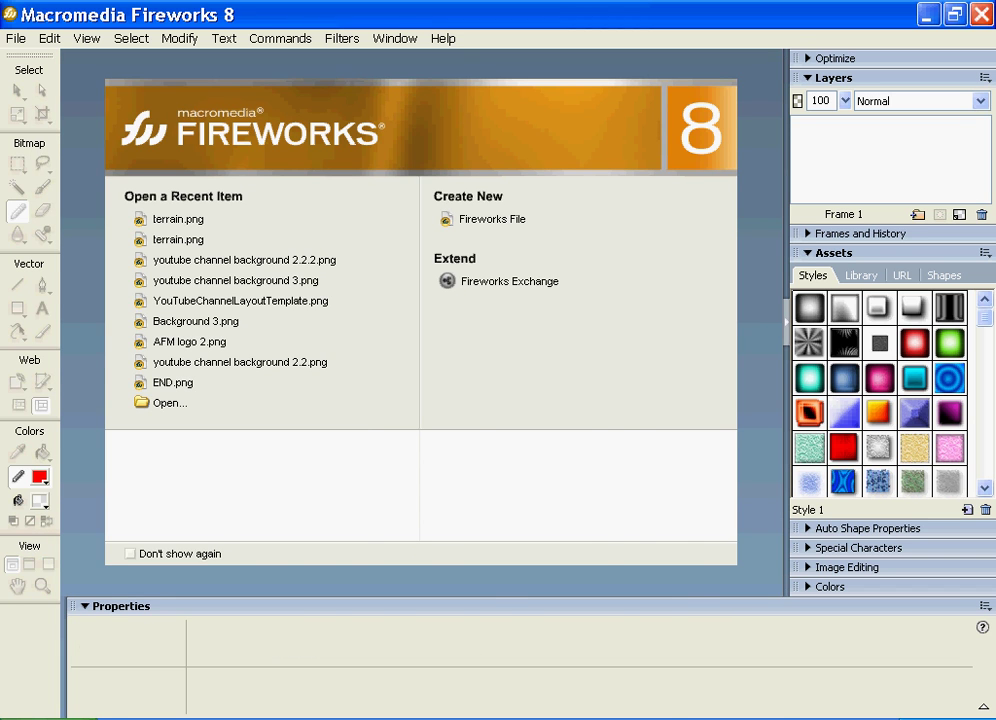
pyautogui.hotkey('alt', 'Tab')
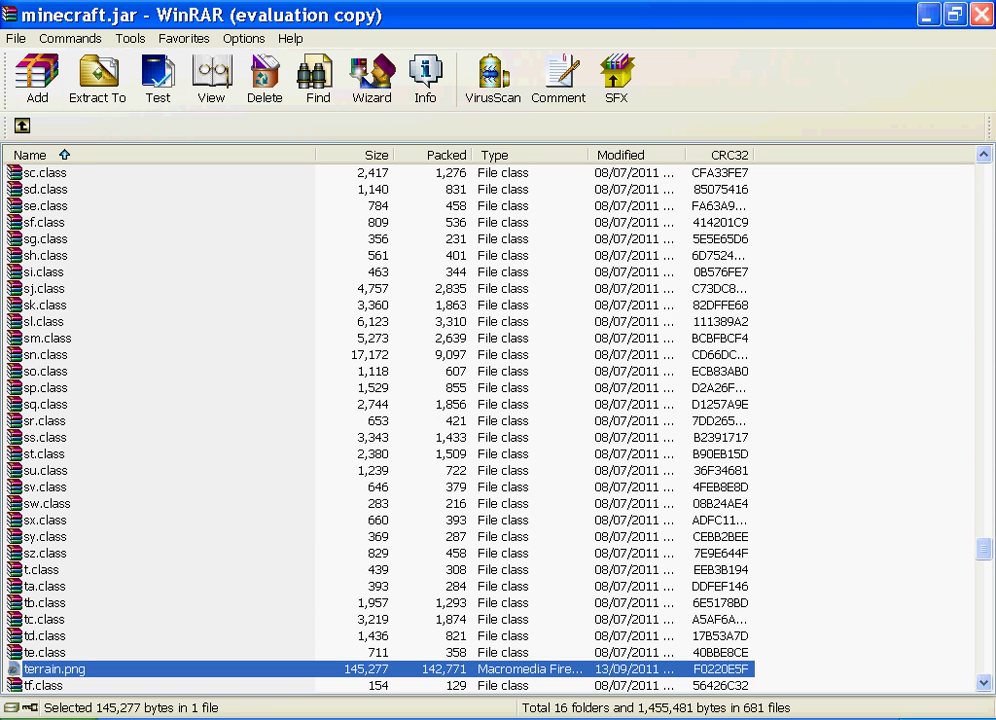
pyautogui.click(982, 14)
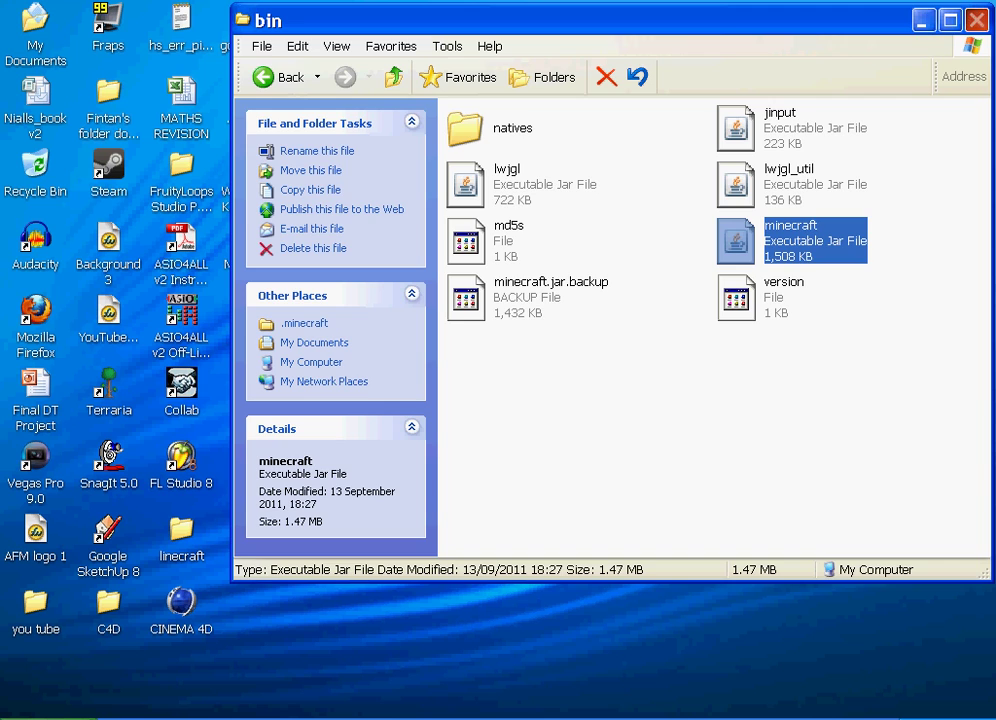
pyautogui.hotkey('alt', 'F4')
# Bring up the computer's list of programs.
pyautogui.press('super')
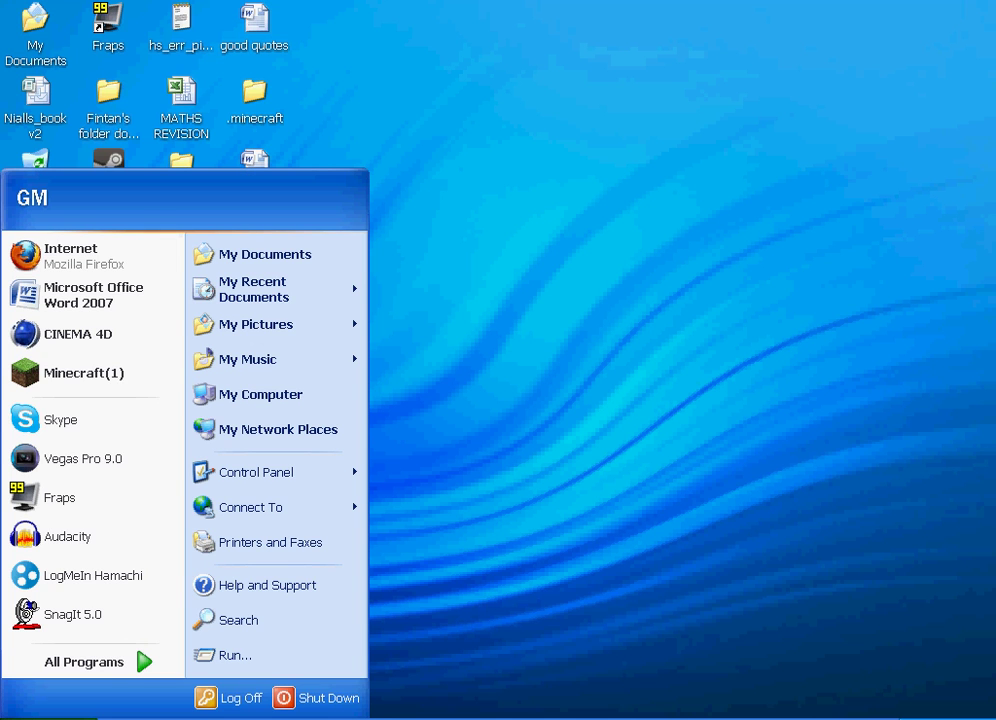